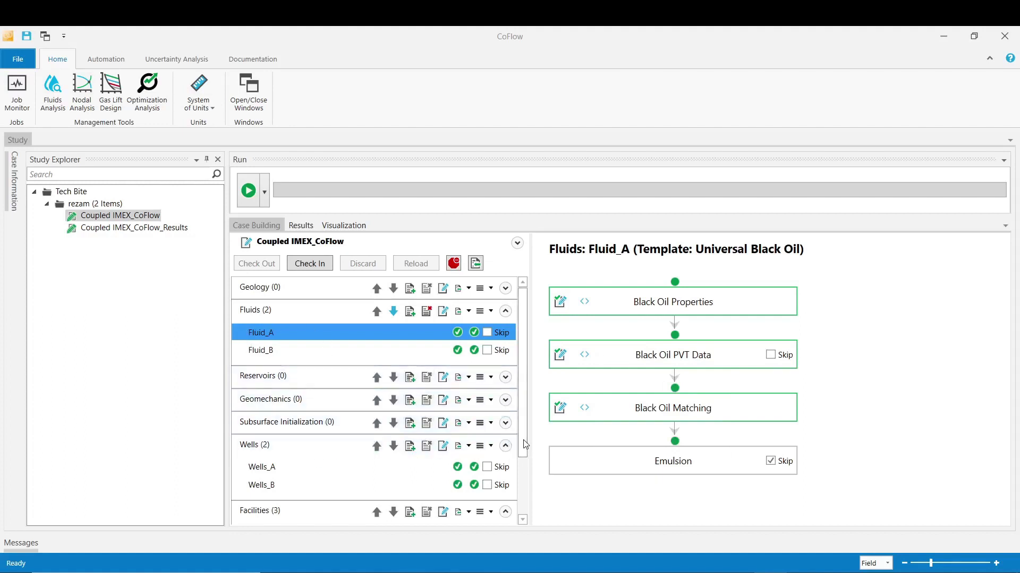
Step: Review the Case Building list and show Fluid_B's Universal Black Oil workflow instead of Fluid_A's
{"action": "scroll", "coordinate": [523, 498], "scroll_direction": "down", "scroll_amount": 3}
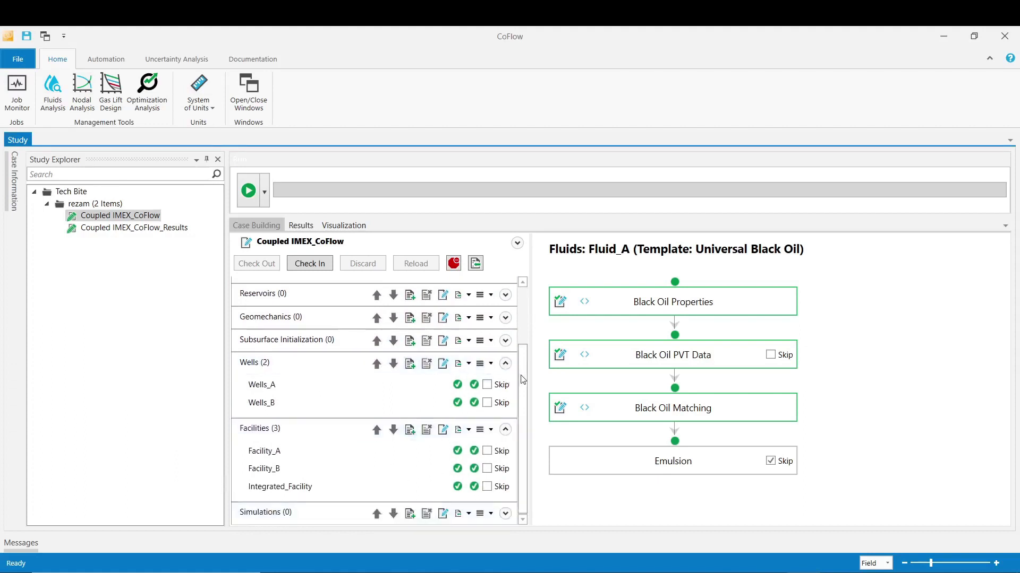
{"action": "left_click_drag", "start_coordinate": [518, 379], "coordinate": [517, 308]}
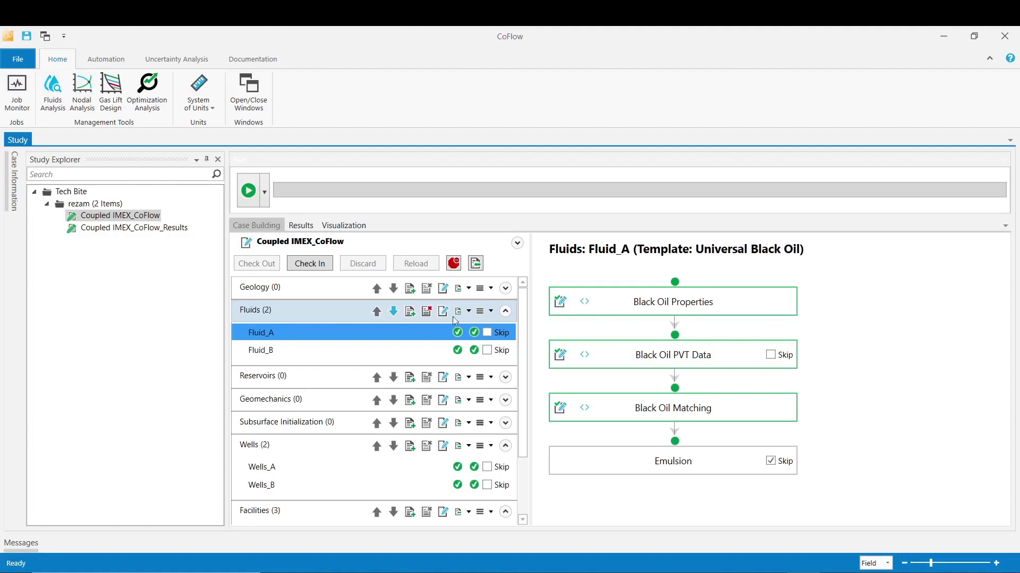
{"action": "mouse_move", "coordinate": [260, 337]}
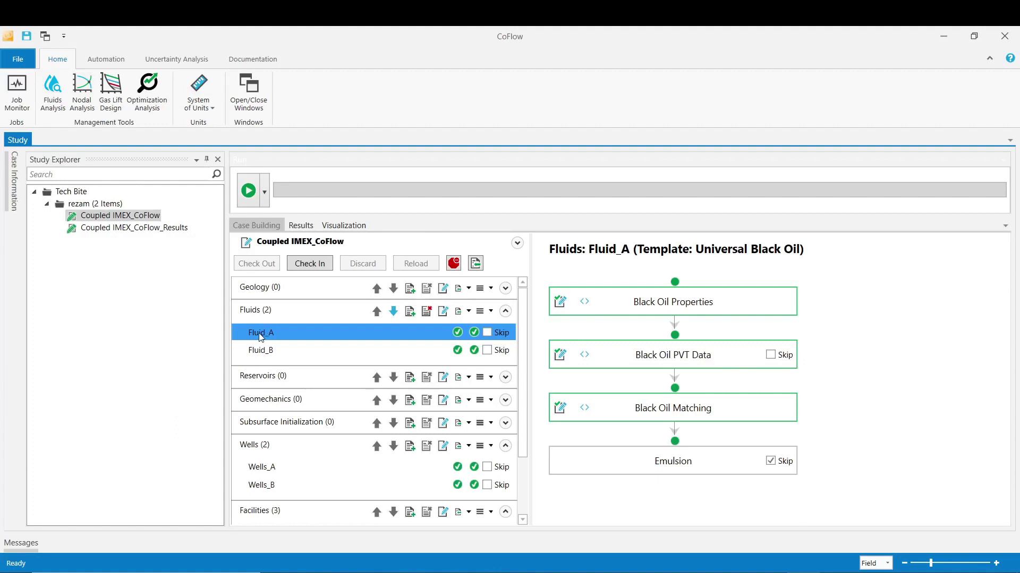
{"action": "left_click", "coordinate": [261, 355]}
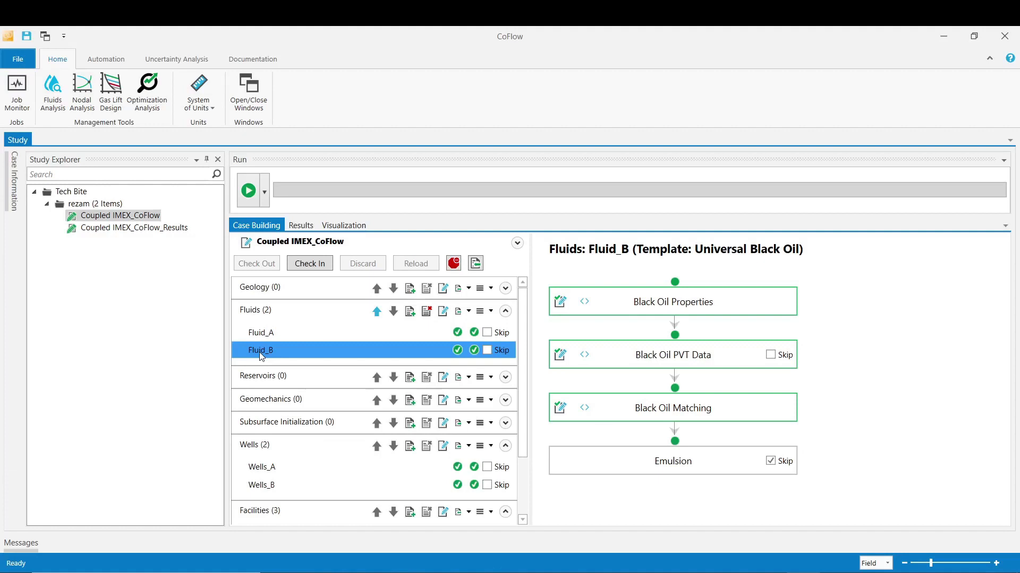
{"action": "mouse_move", "coordinate": [269, 356]}
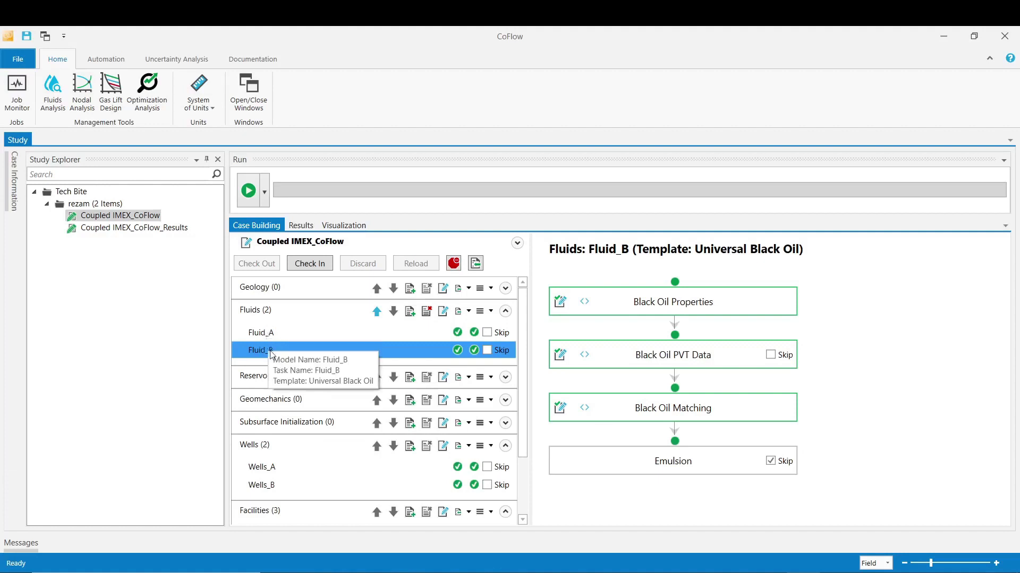
{"action": "scroll", "coordinate": [270, 371], "scroll_direction": "down", "scroll_amount": 3}
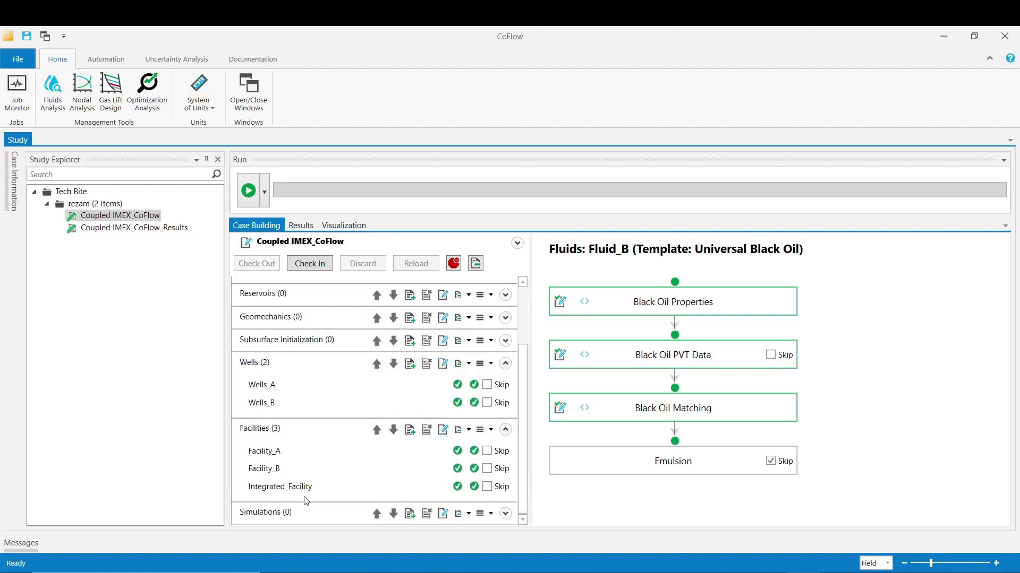
{"action": "scroll", "coordinate": [306, 501], "scroll_direction": "up", "scroll_amount": 3}
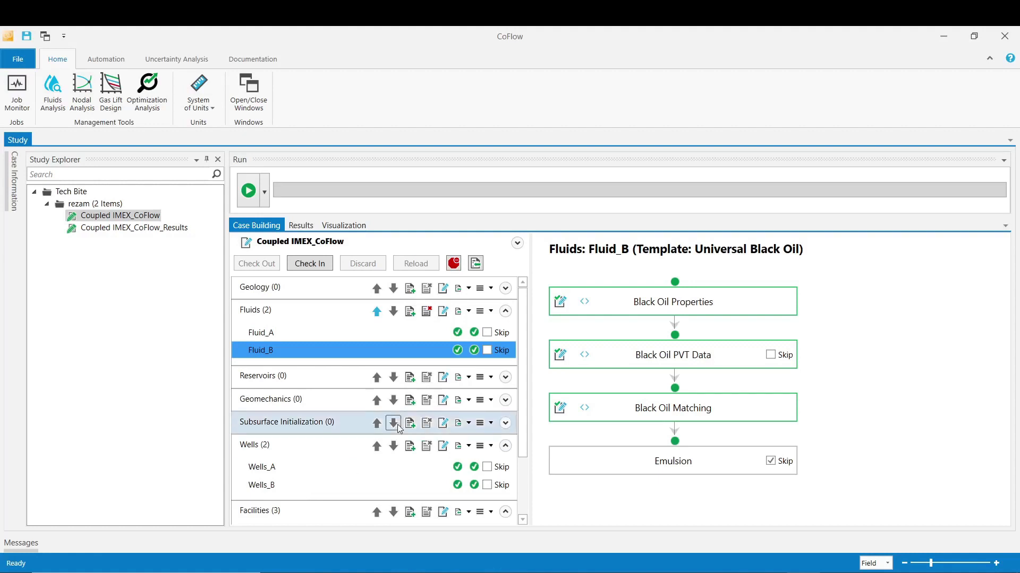
Step: Create a fluid named Mixture as model and task name on the K-value From Weaving template
{"action": "left_click", "coordinate": [410, 312]}
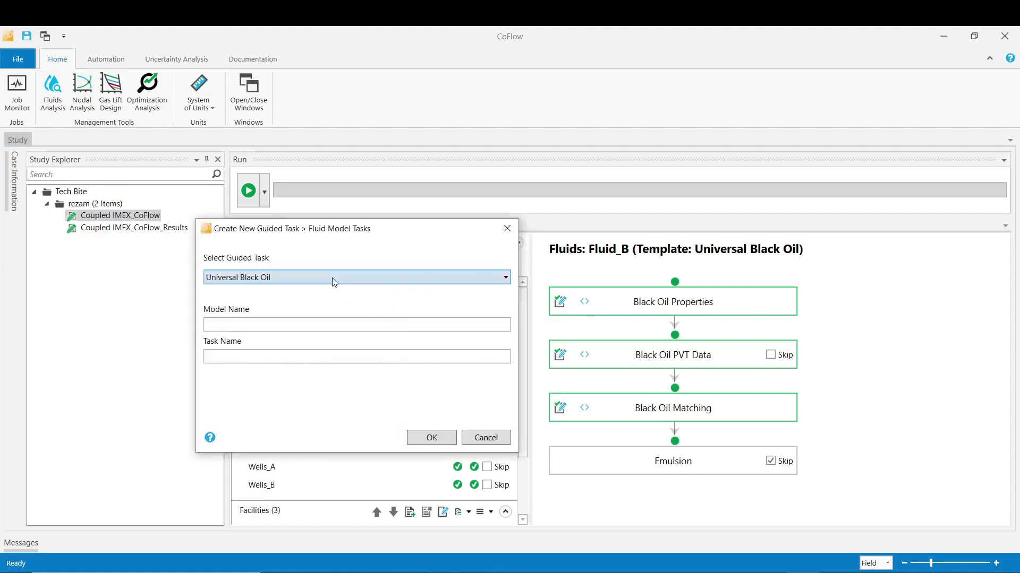
{"action": "left_click", "coordinate": [333, 278]}
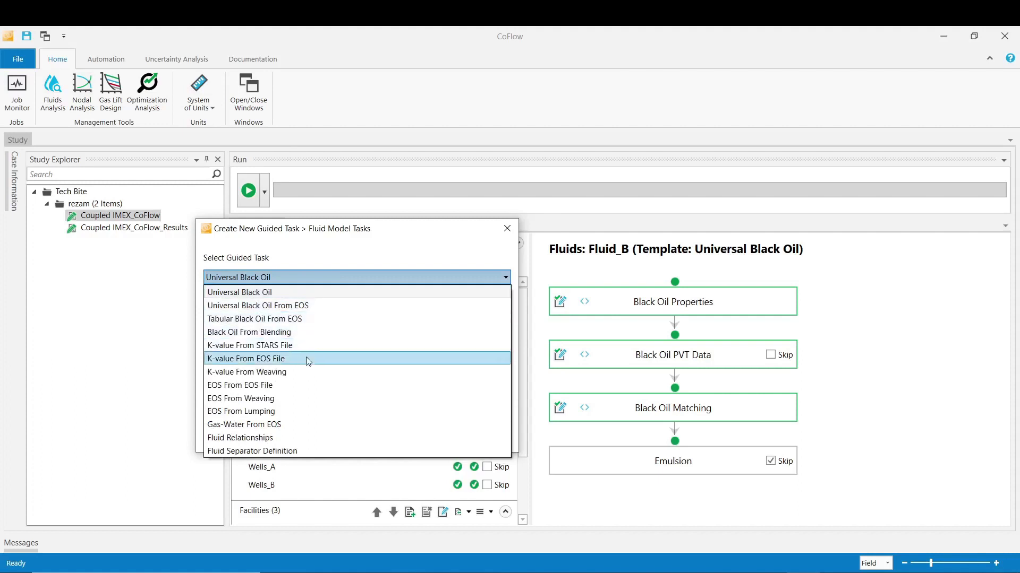
{"action": "left_click", "coordinate": [253, 373]}
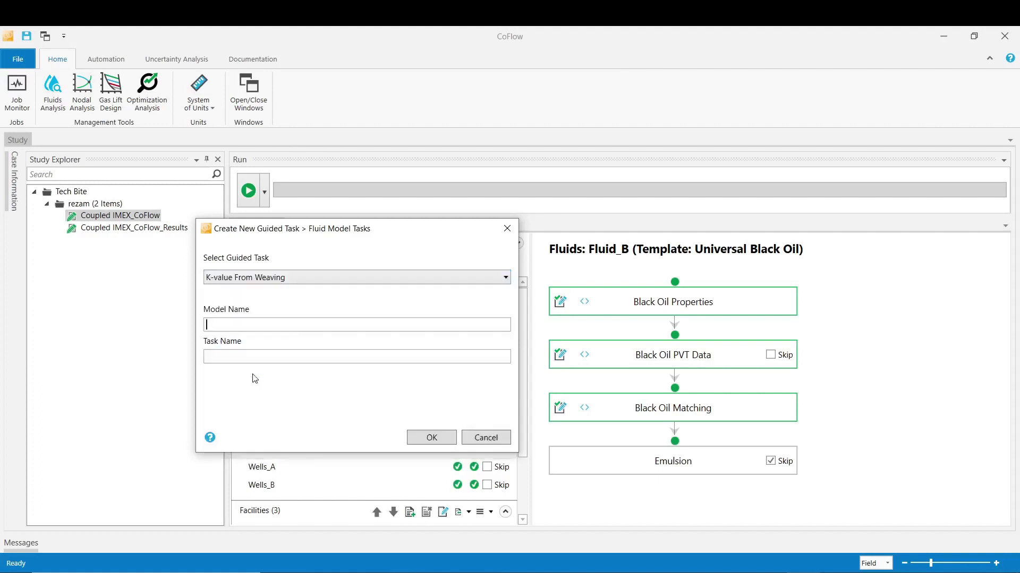
{"action": "type", "text": "MIxture"}
{"action": "left_click", "coordinate": [215, 356]}
{"action": "left_click", "coordinate": [430, 438]}
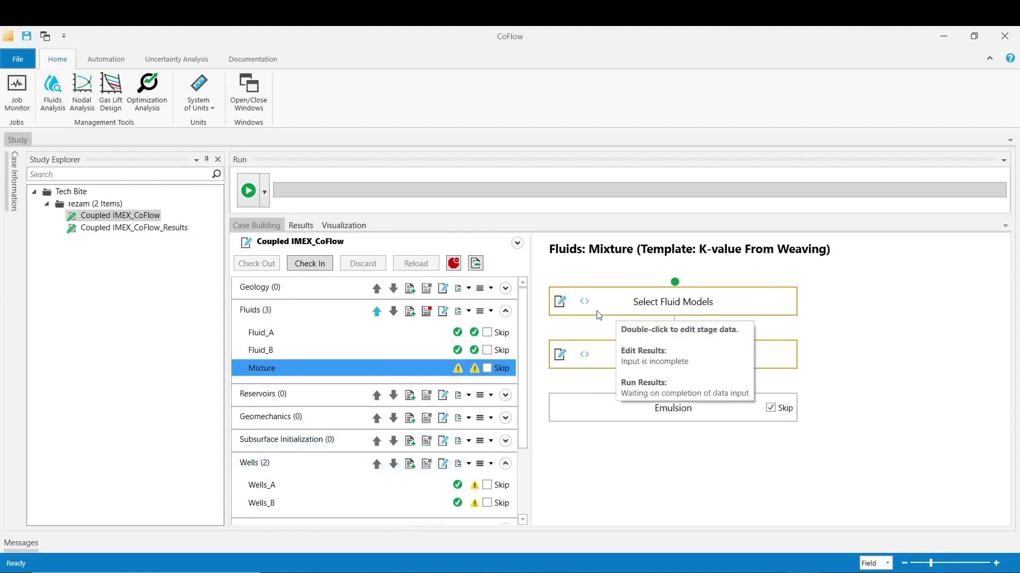
Step: Add Fluid_A tagged _A and Fluid_B tagged _B as the Mixture's fluid models
{"action": "left_click", "coordinate": [559, 301]}
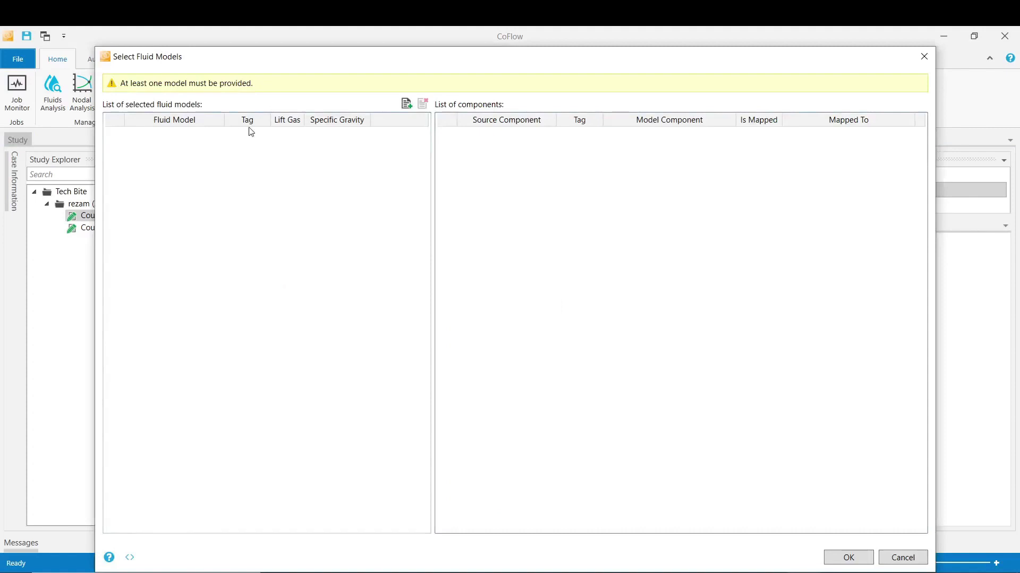
{"action": "left_click", "coordinate": [406, 104]}
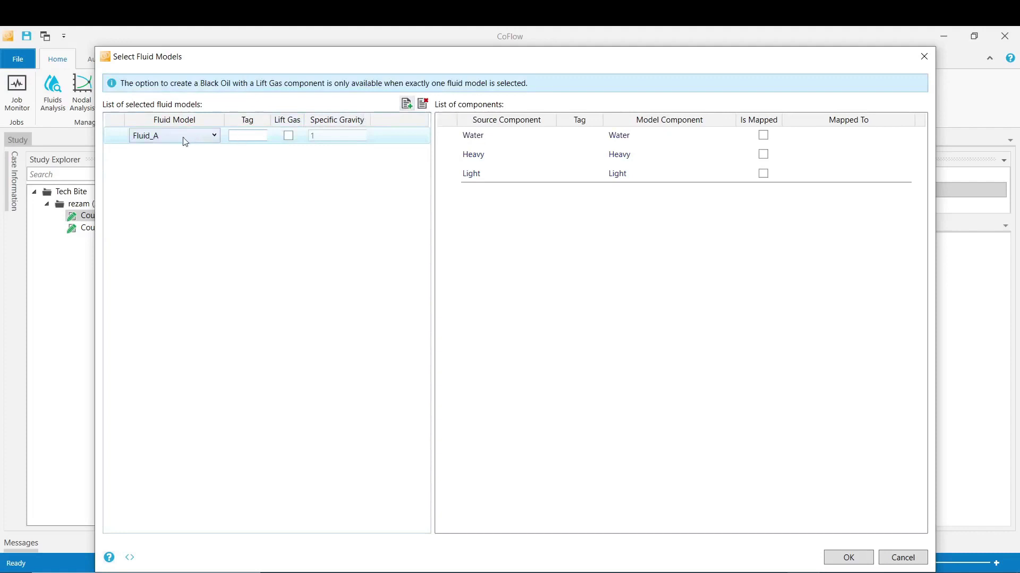
{"action": "left_click", "coordinate": [231, 135]}
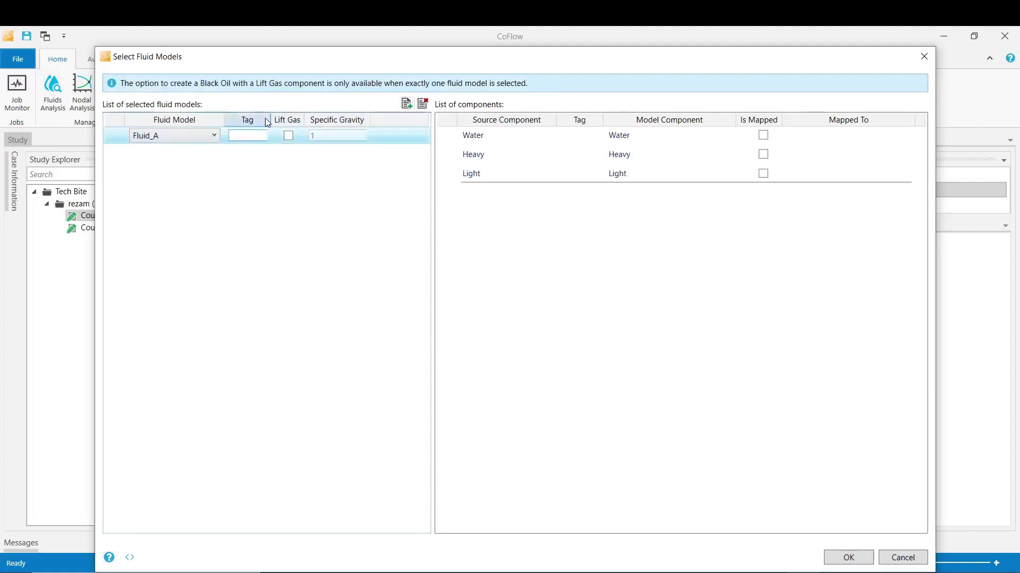
{"action": "type", "text": "_A"}
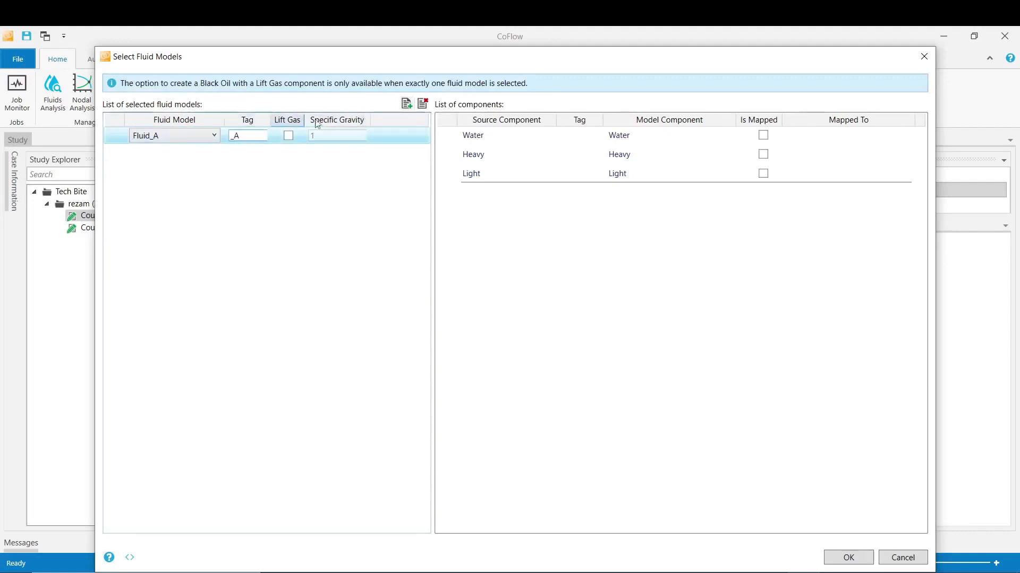
{"action": "left_click", "coordinate": [406, 103]}
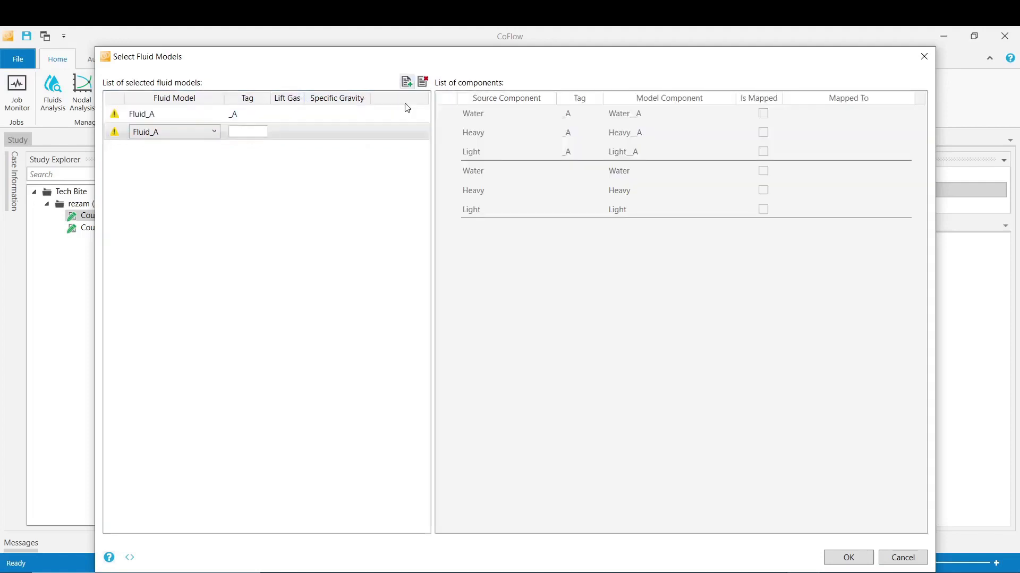
{"action": "left_click", "coordinate": [214, 132]}
{"action": "left_click", "coordinate": [158, 163]}
{"action": "left_click", "coordinate": [243, 131]}
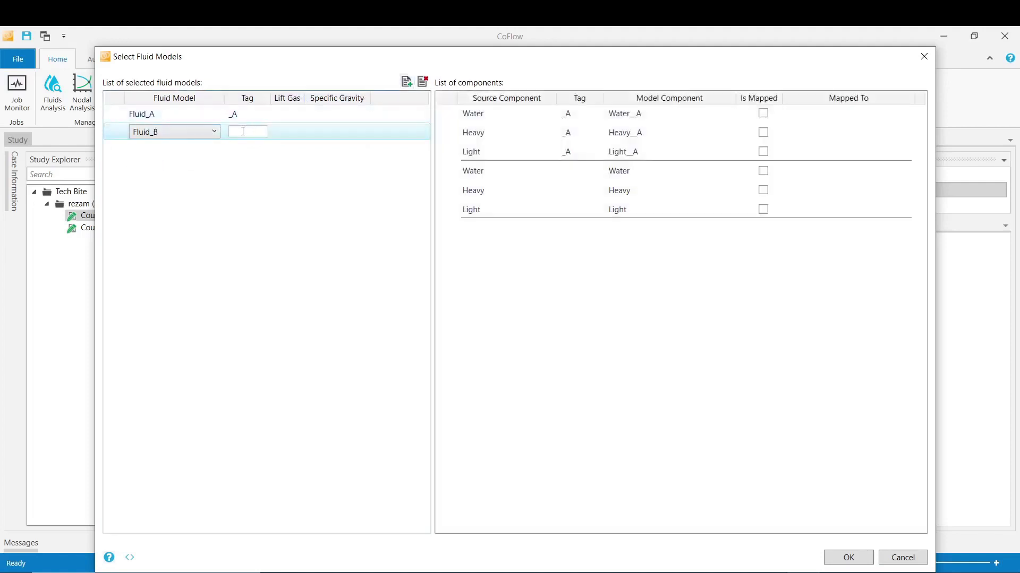
{"action": "type", "text": "_B"}
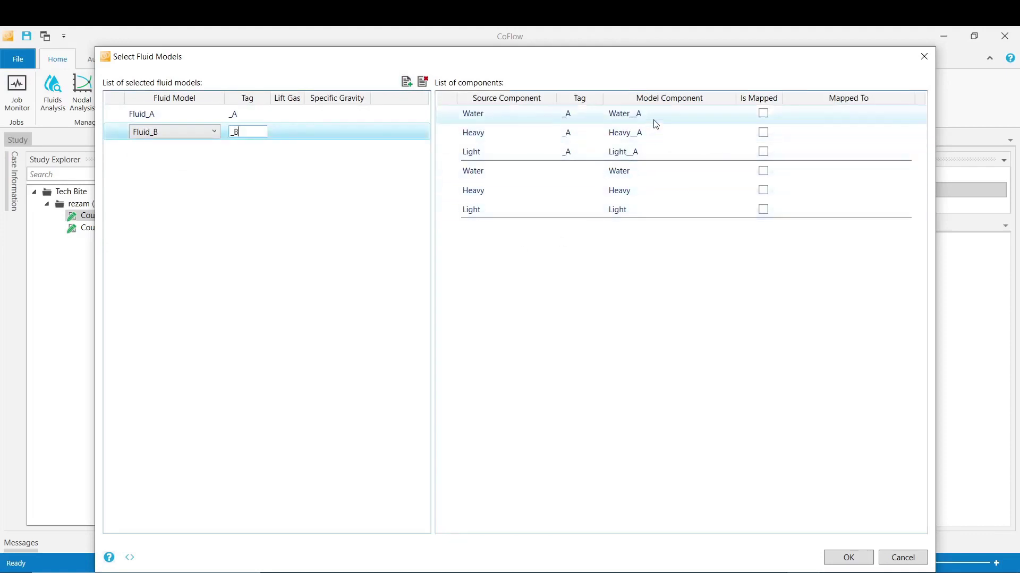
Step: Map the _A water component onto Water__B and confirm the fluid model selection
{"action": "left_click", "coordinate": [765, 113]}
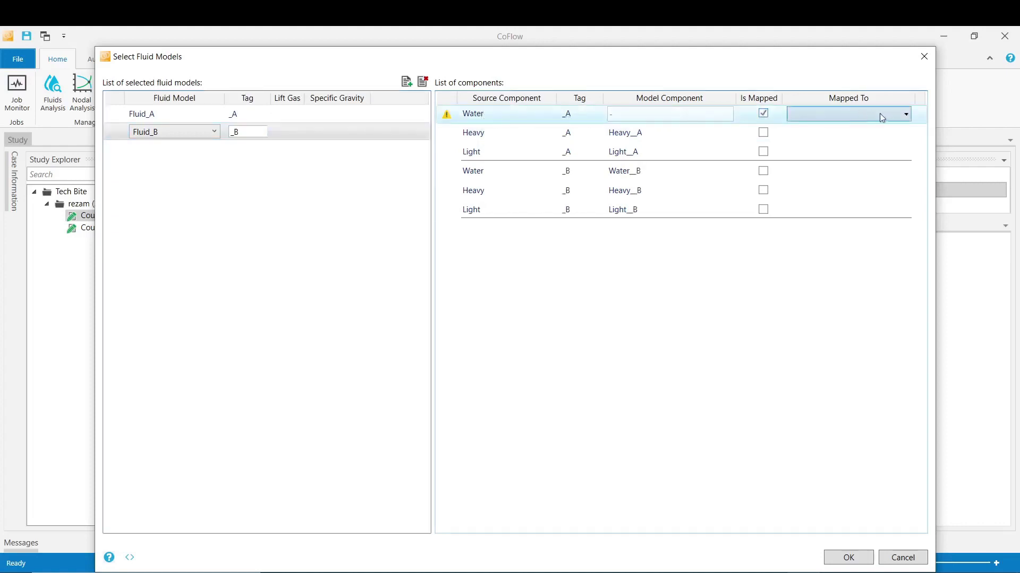
{"action": "left_click", "coordinate": [888, 114]}
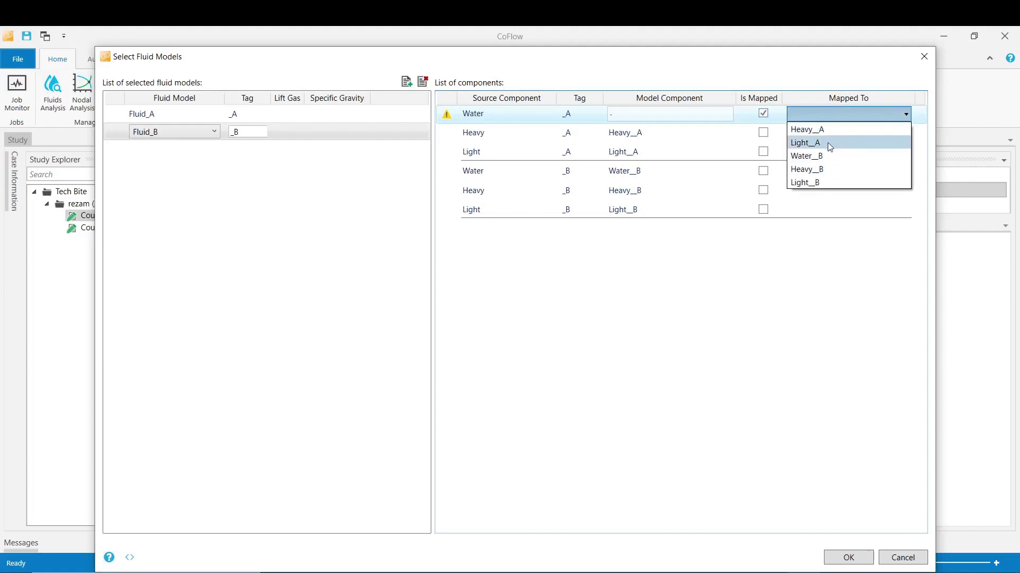
{"action": "left_click", "coordinate": [824, 155]}
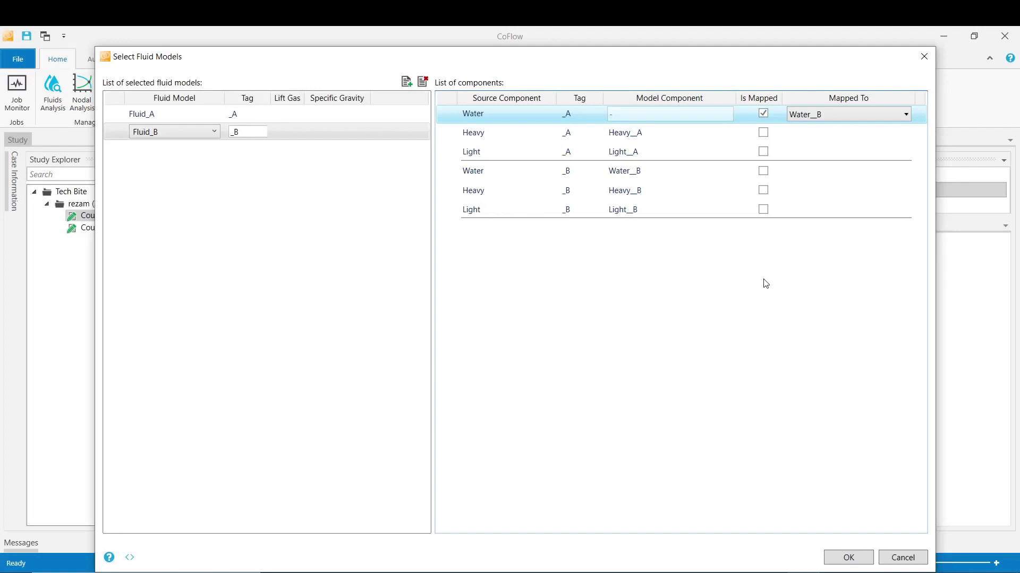
{"action": "left_click", "coordinate": [858, 561]}
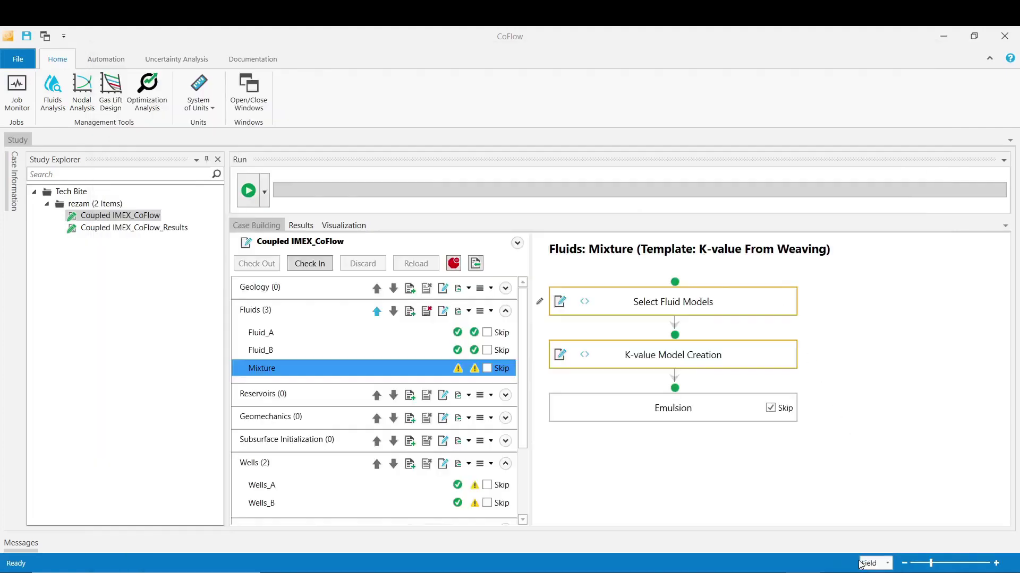
Step: Run the case, accept the default K-value Model Creation settings, and run again
{"action": "left_click", "coordinate": [247, 191]}
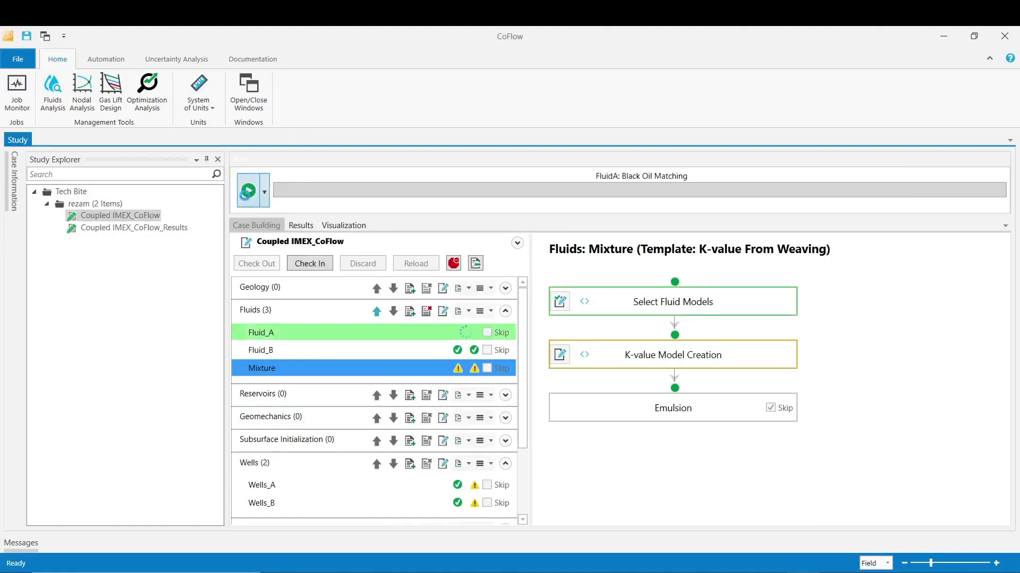
{"action": "left_click", "coordinate": [560, 355]}
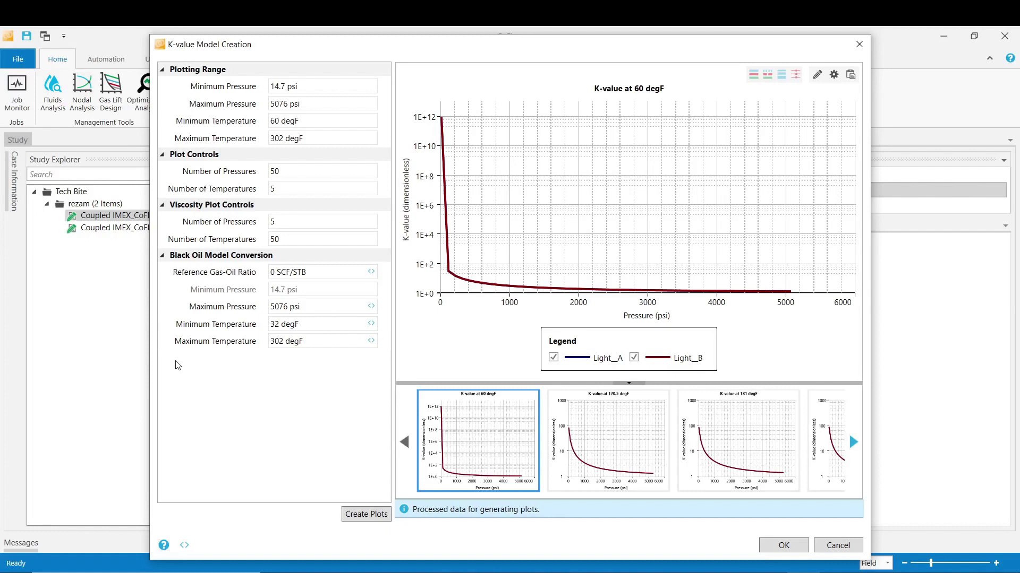
{"action": "left_click", "coordinate": [775, 546]}
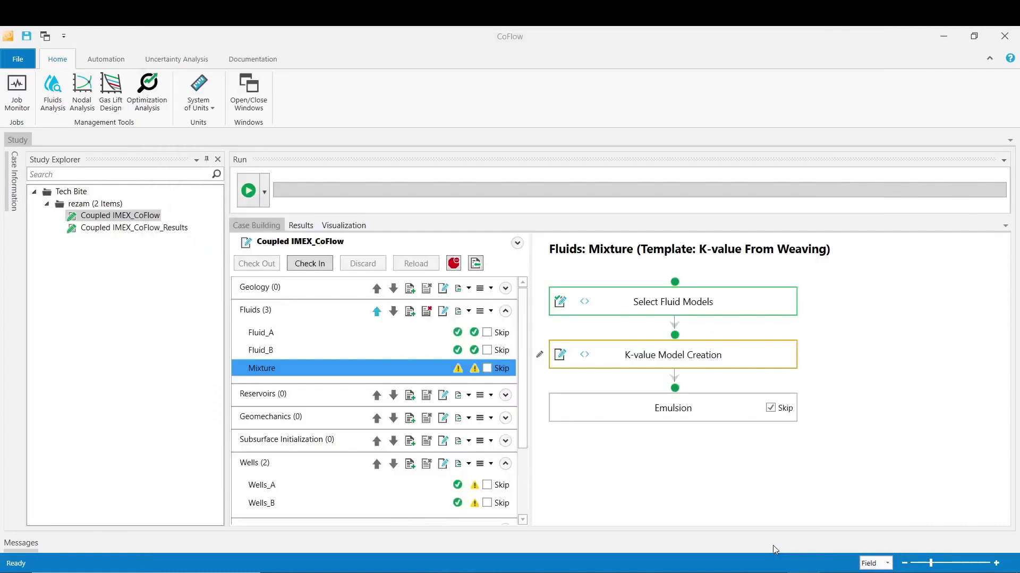
{"action": "left_click", "coordinate": [249, 193]}
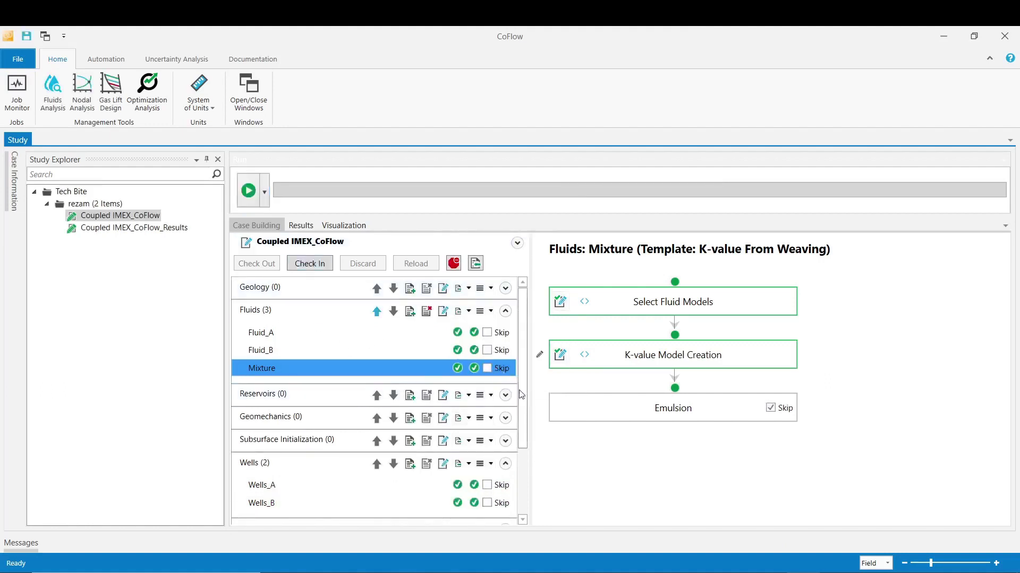
Step: Create a reservoir task Reservoir_A, element and task name, on the Using IMEX/GEM Dataset template
{"action": "mouse_move", "coordinate": [274, 368]}
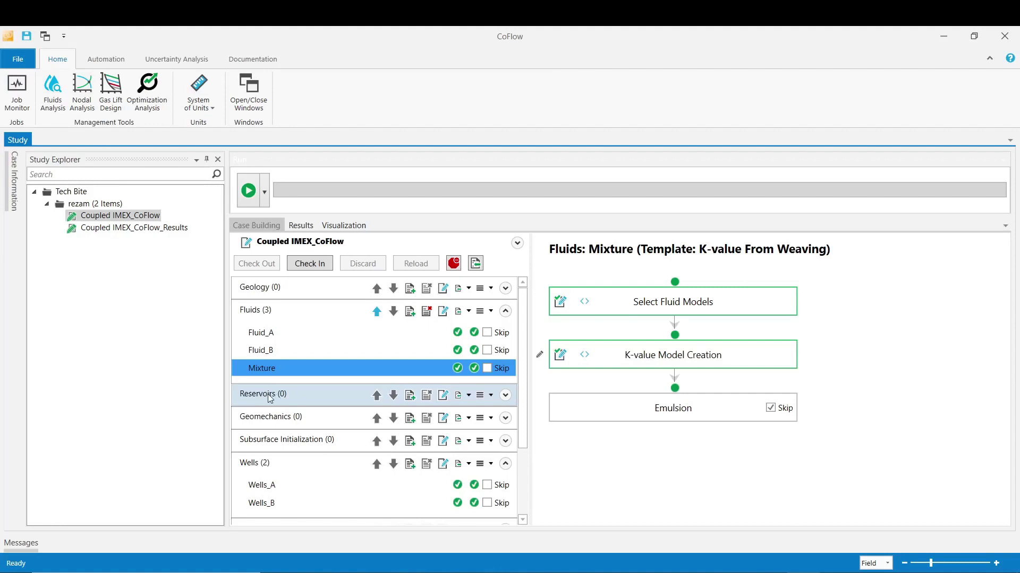
{"action": "left_click", "coordinate": [411, 396]}
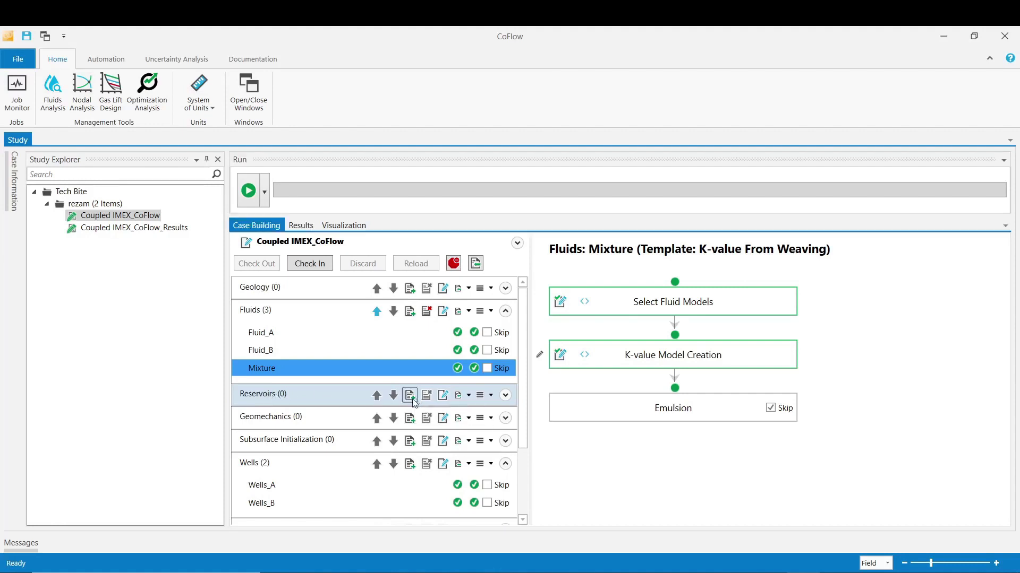
{"action": "left_click", "coordinate": [323, 276]}
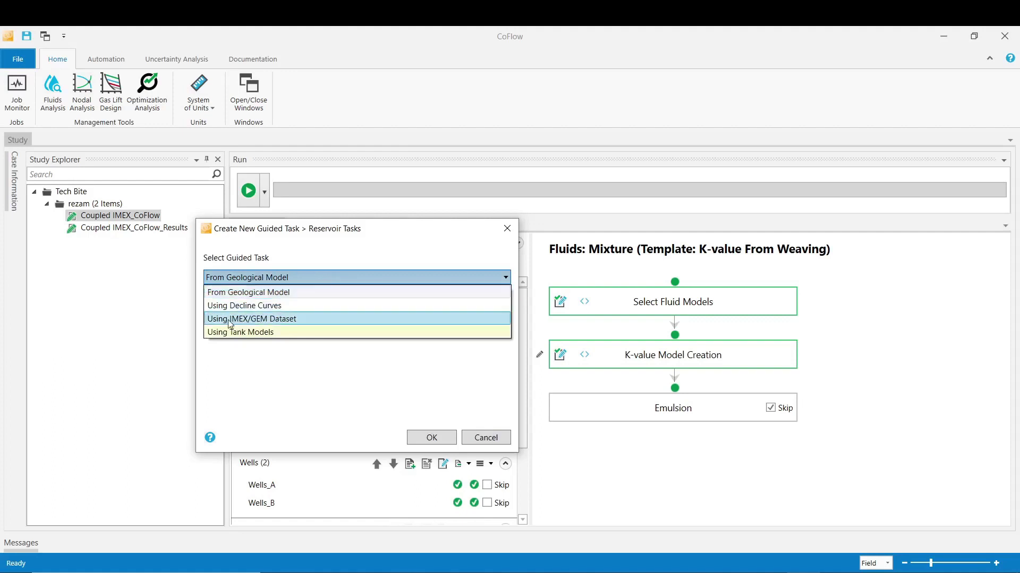
{"action": "left_click", "coordinate": [230, 320]}
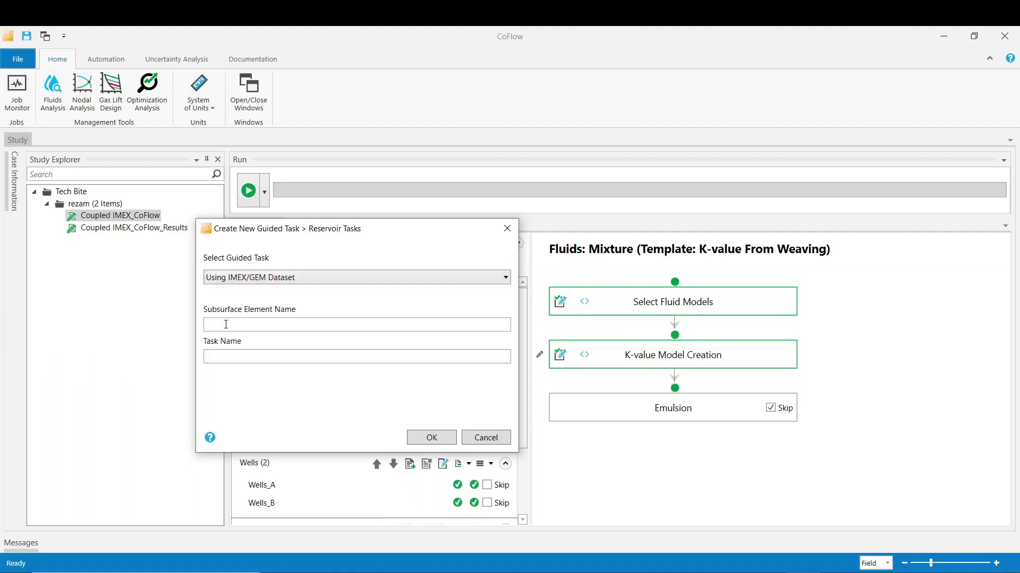
{"action": "type", "text": "Reservoir_A"}
{"action": "left_click", "coordinate": [240, 356]}
{"action": "type", "text": "Reservoir_A"}
{"action": "left_click", "coordinate": [454, 443]}
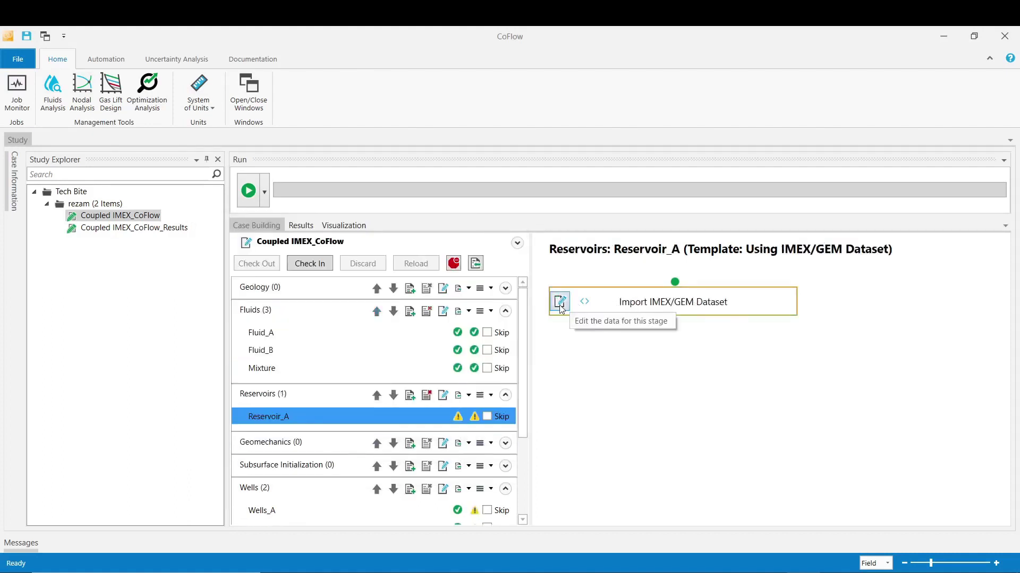
Step: Import Reservoir_A.dat into Reservoir_A with wells A_06-07 and A_08-07 excluded
{"action": "left_click", "coordinate": [560, 307]}
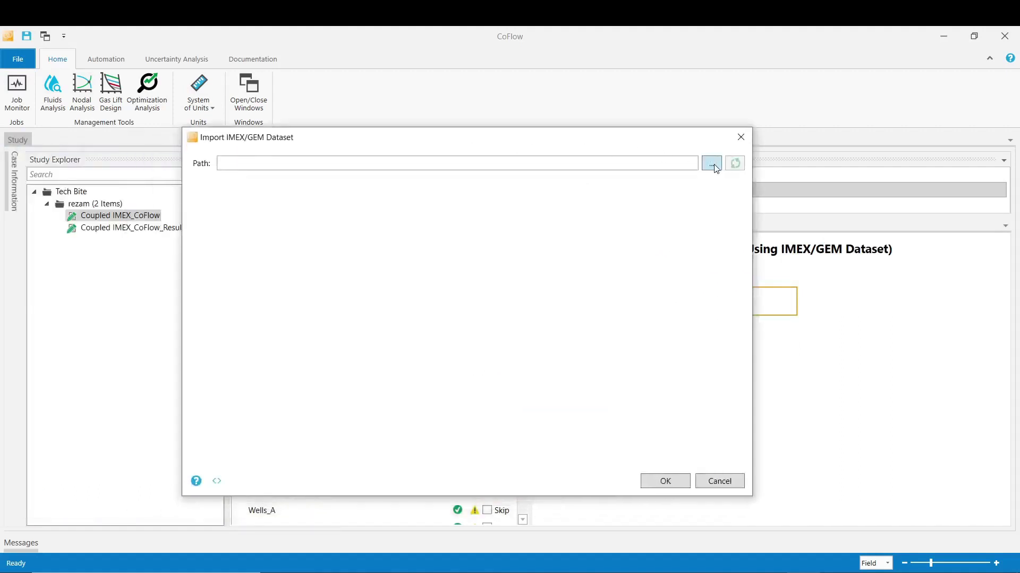
{"action": "left_click", "coordinate": [711, 164]}
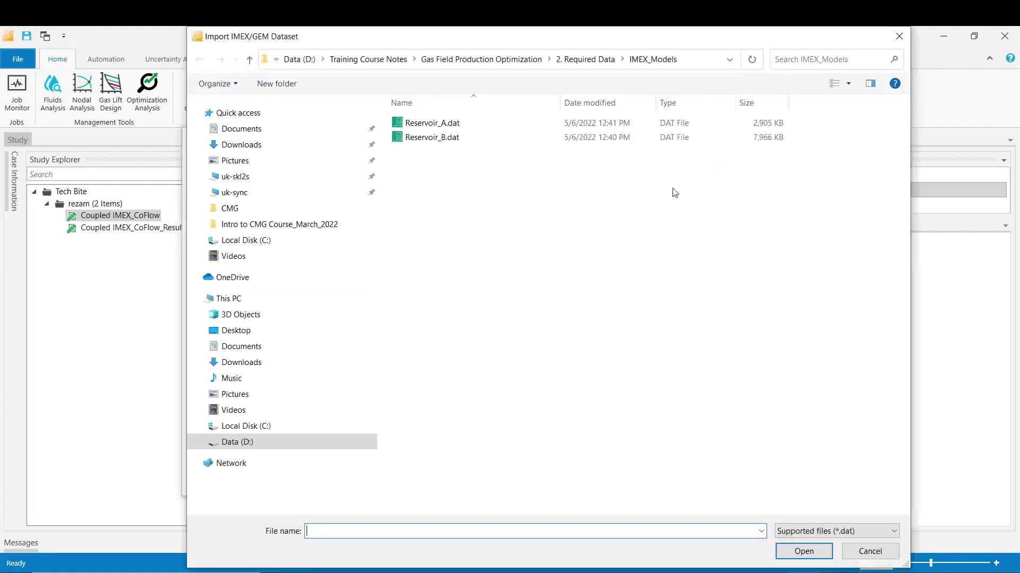
{"action": "left_click", "coordinate": [405, 127]}
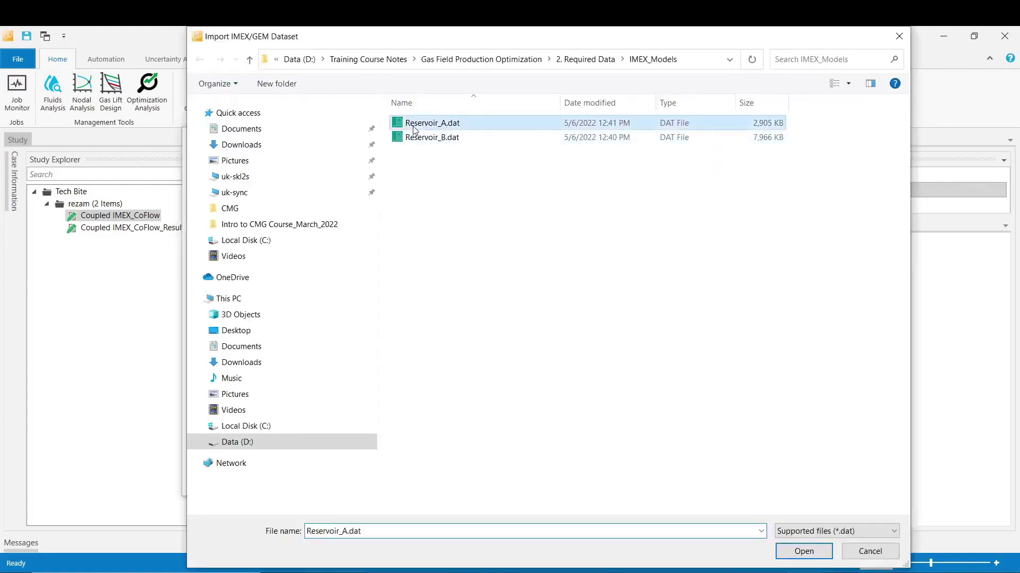
{"action": "left_click", "coordinate": [803, 552]}
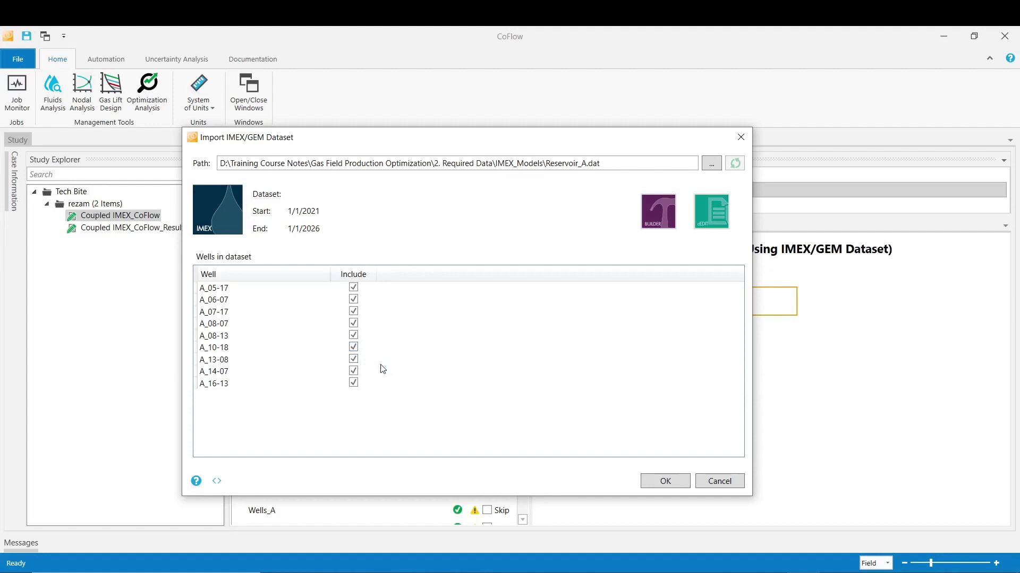
{"action": "left_click", "coordinate": [353, 301]}
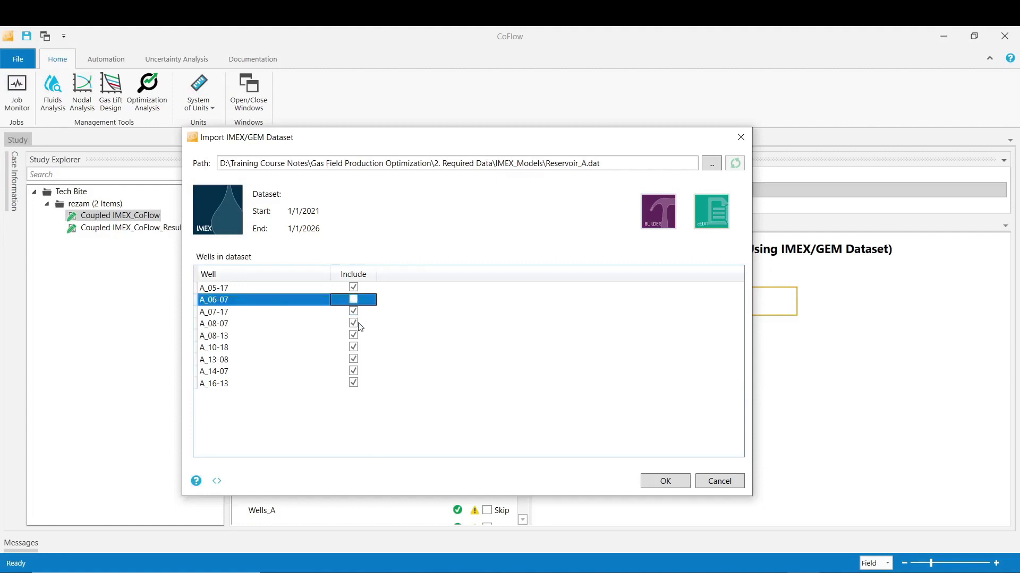
{"action": "left_click", "coordinate": [355, 324]}
{"action": "left_click", "coordinate": [355, 324]}
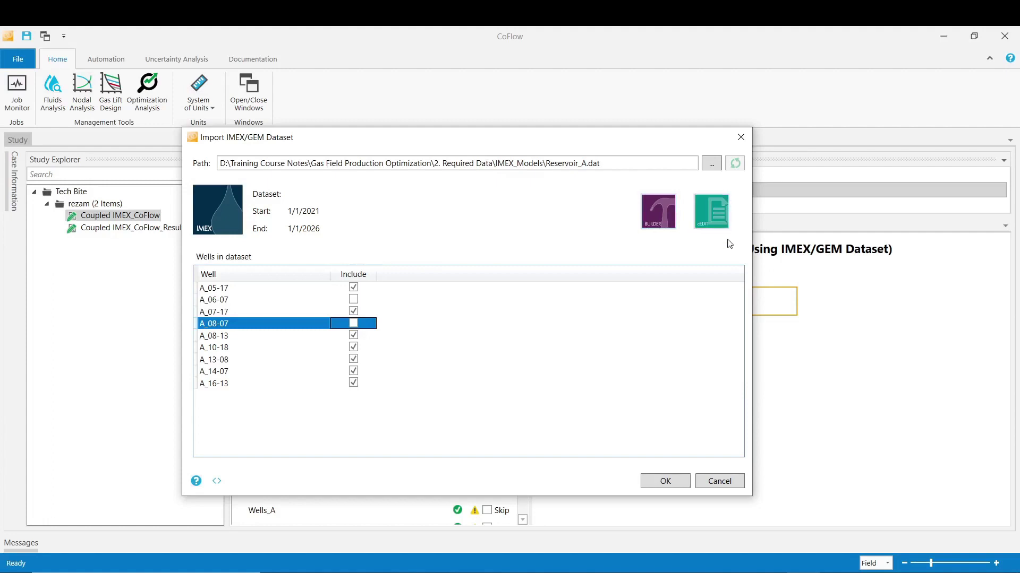
{"action": "left_click", "coordinate": [666, 484]}
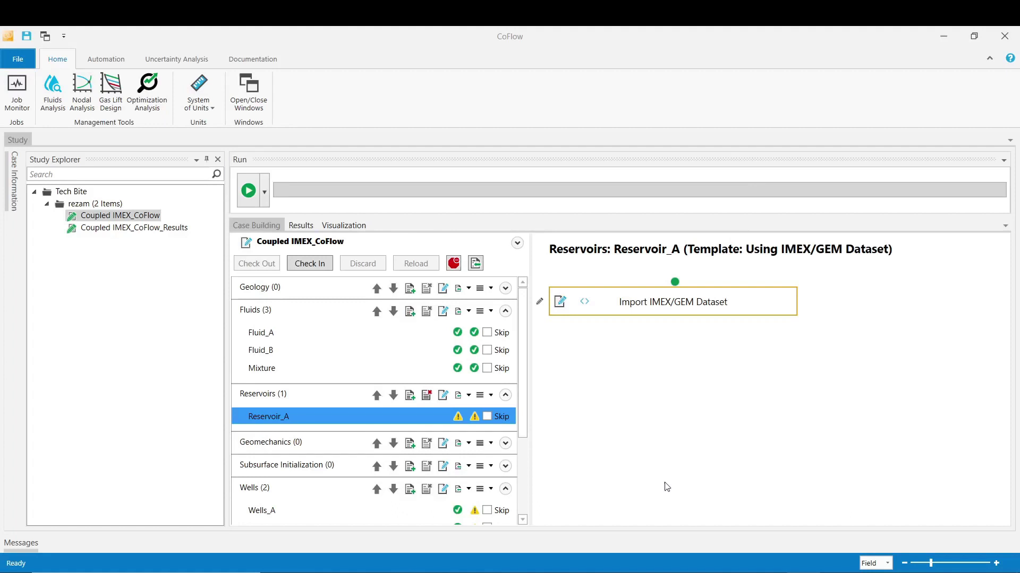
Step: Run the case, then create Reservoir_B on the Using IMEX/GEM Dataset template
{"action": "left_click", "coordinate": [249, 194]}
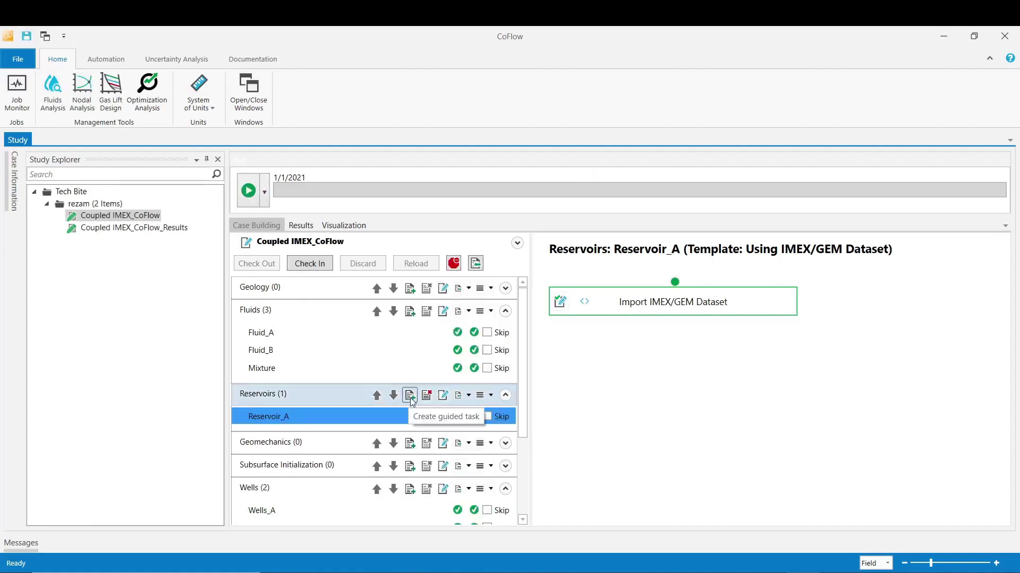
{"action": "left_click", "coordinate": [410, 397]}
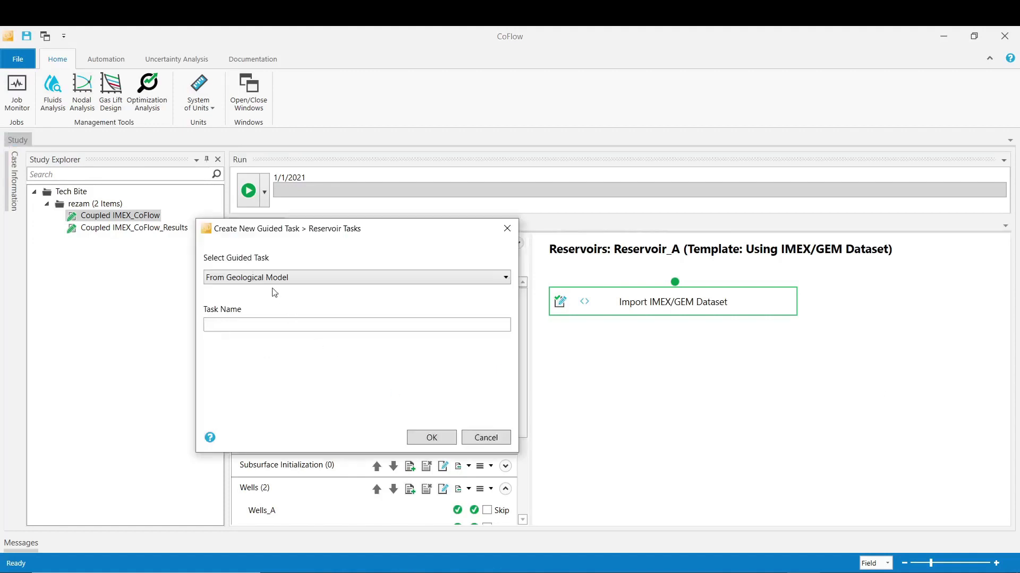
{"action": "left_click", "coordinate": [271, 285]}
{"action": "left_click", "coordinate": [257, 320]}
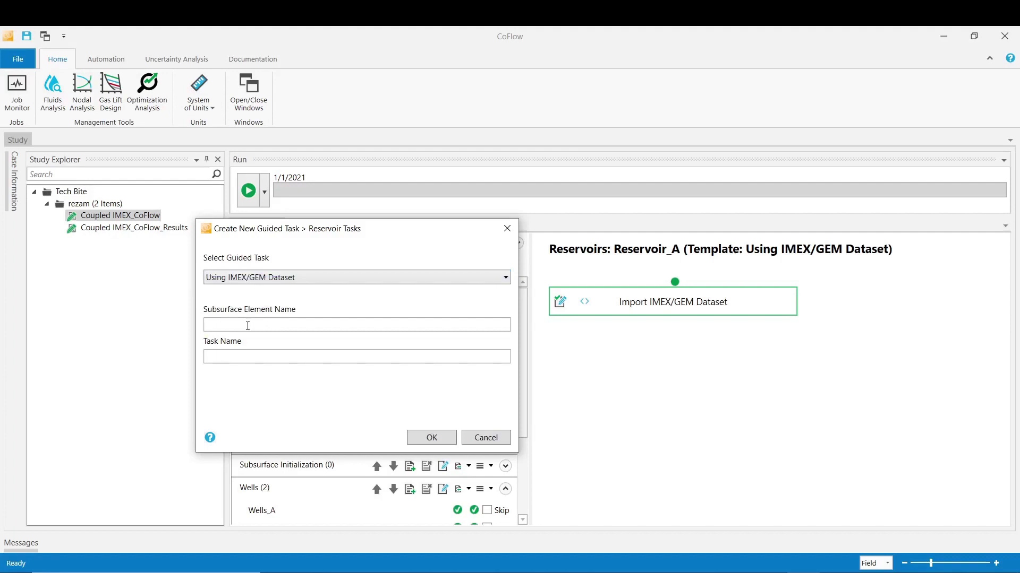
{"action": "left_click", "coordinate": [248, 326]}
{"action": "type", "text": "Reservoir_B"}
{"action": "left_click", "coordinate": [268, 356]}
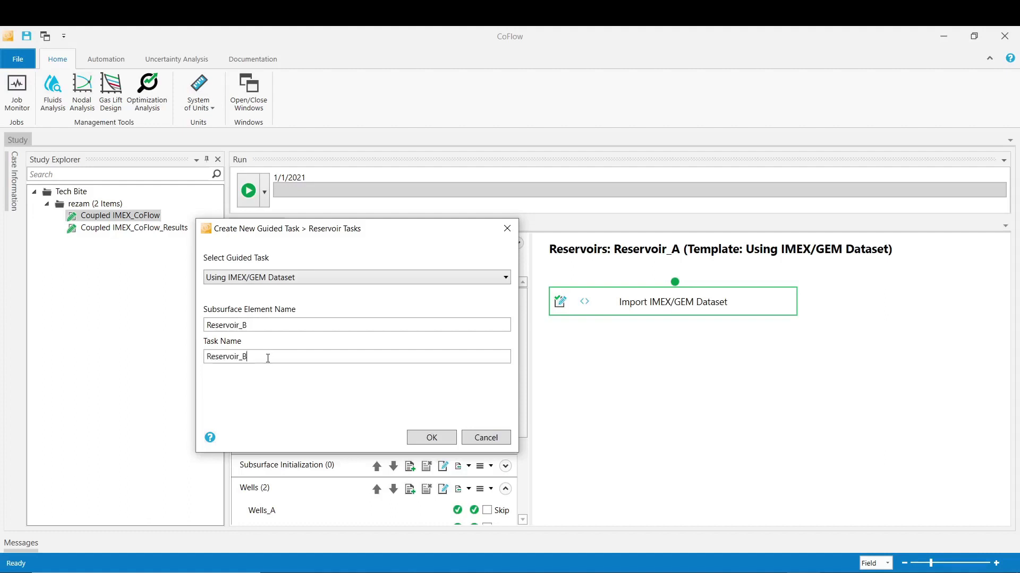
{"action": "left_click", "coordinate": [445, 444]}
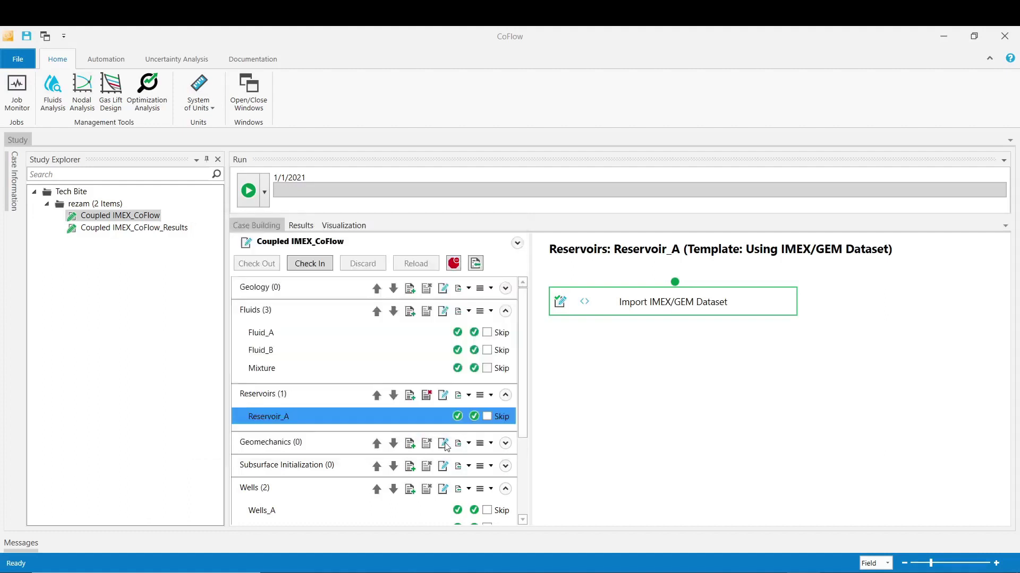
Step: Import Reservoir_B.dat into Reservoir_B keeping all five wells, then run the case
{"action": "left_click", "coordinate": [566, 308]}
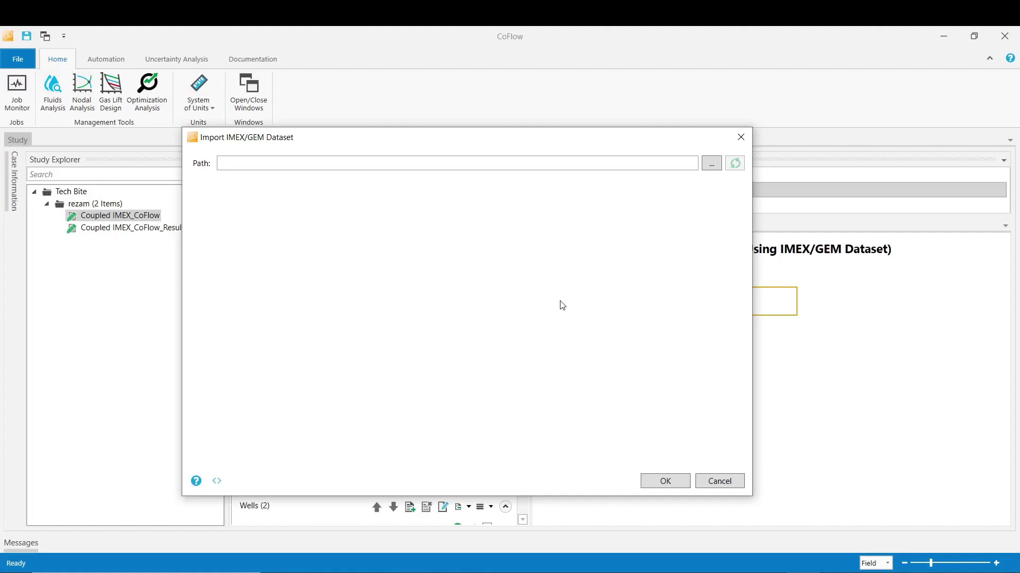
{"action": "left_click", "coordinate": [712, 164]}
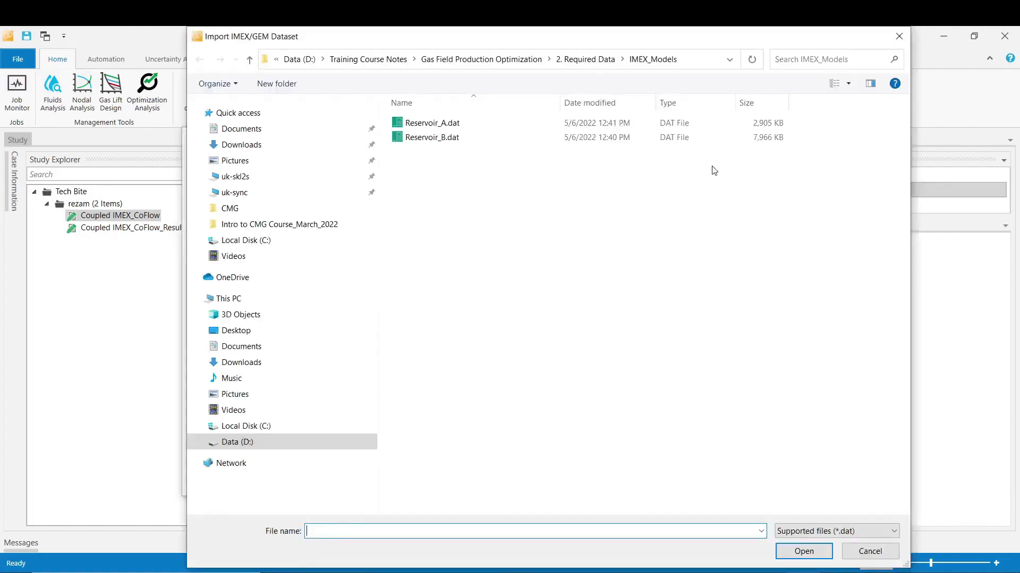
{"action": "left_click", "coordinate": [433, 142]}
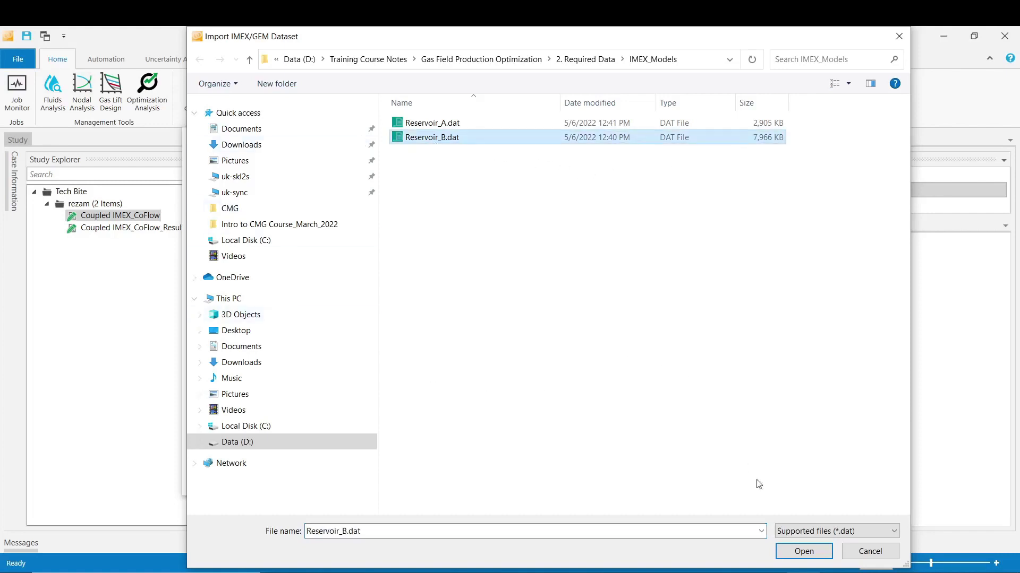
{"action": "left_click", "coordinate": [795, 555]}
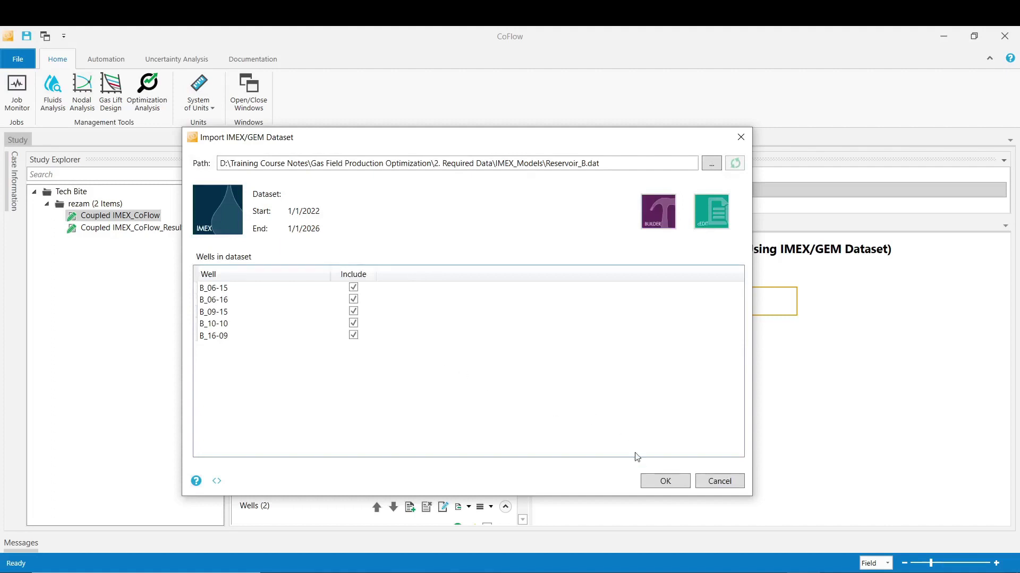
{"action": "left_click", "coordinate": [665, 482]}
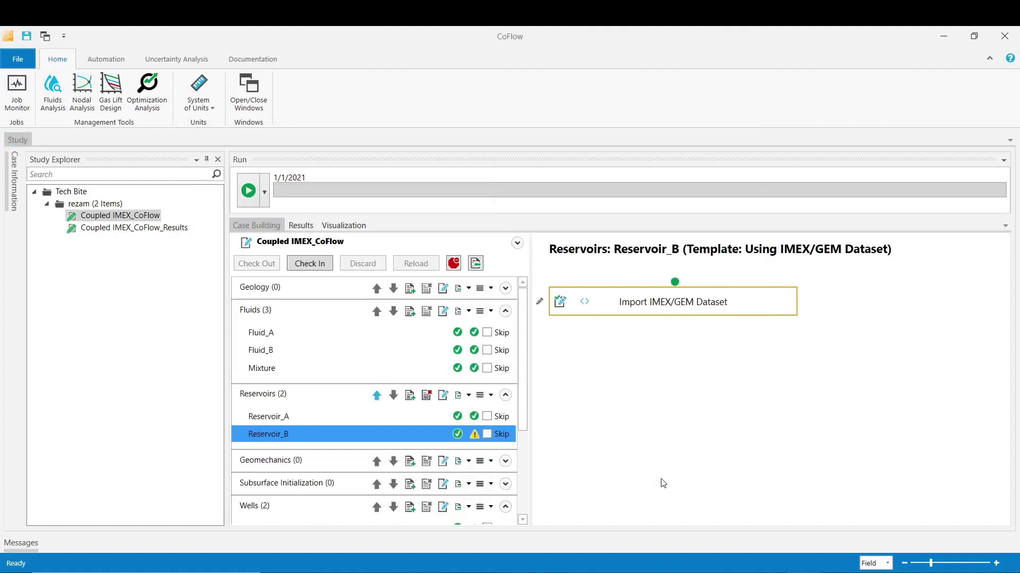
{"action": "left_click", "coordinate": [249, 192]}
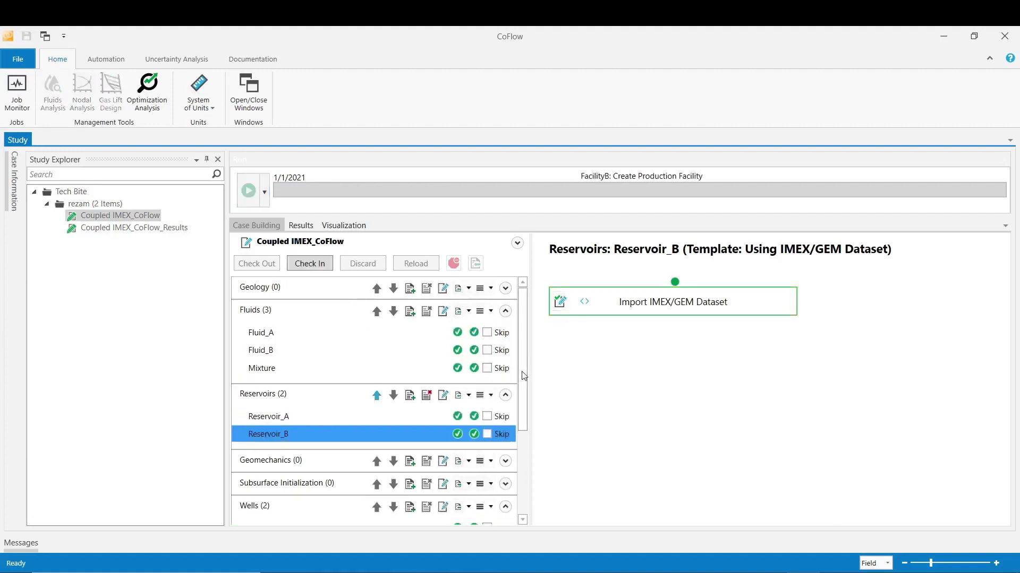
Step: Create a well task named Well Coupling on the IMEX/GEM Well Coupling template
{"action": "left_click_drag", "start_coordinate": [524, 376], "coordinate": [518, 460]}
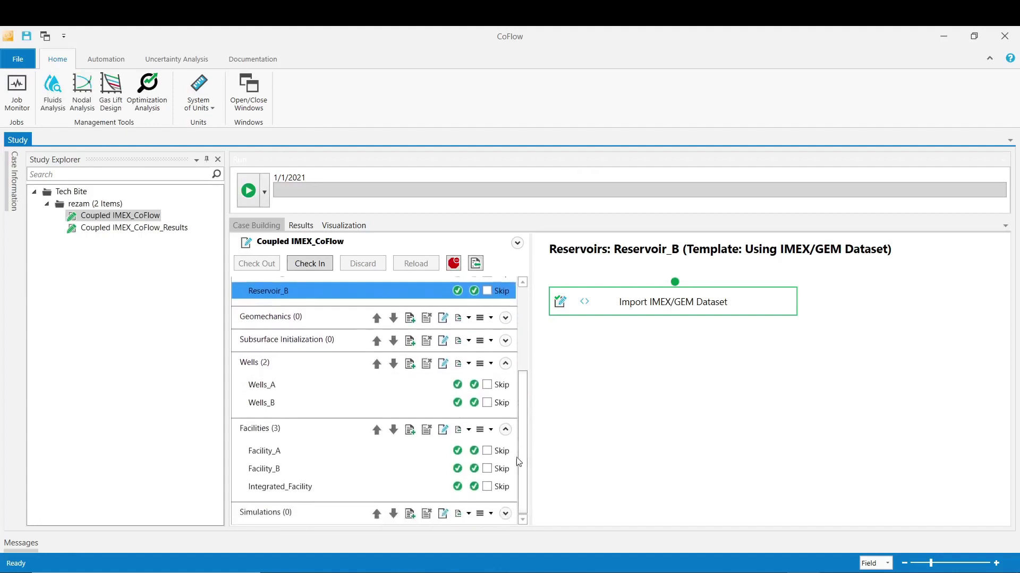
{"action": "left_click", "coordinate": [410, 364]}
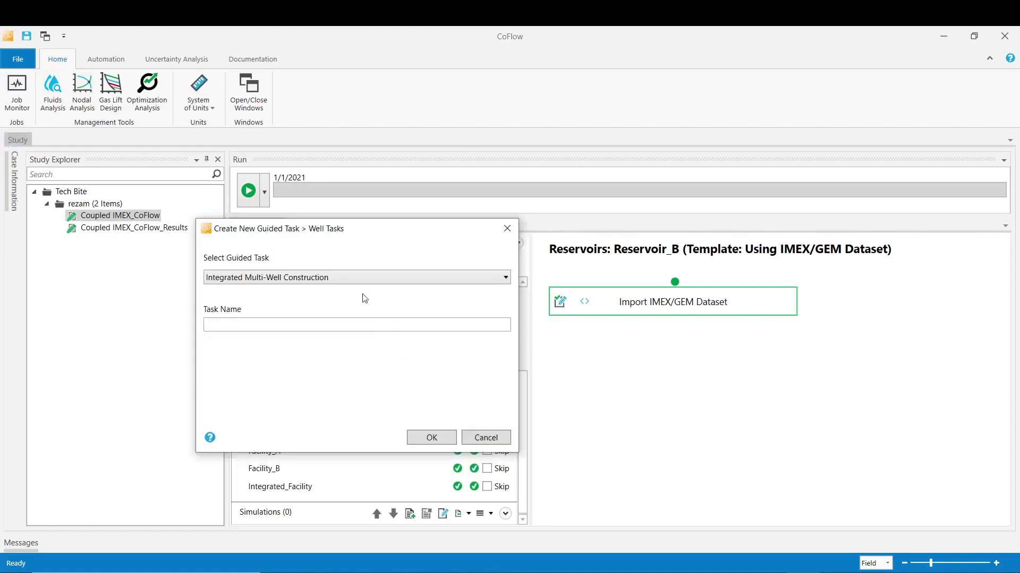
{"action": "left_click", "coordinate": [359, 279]}
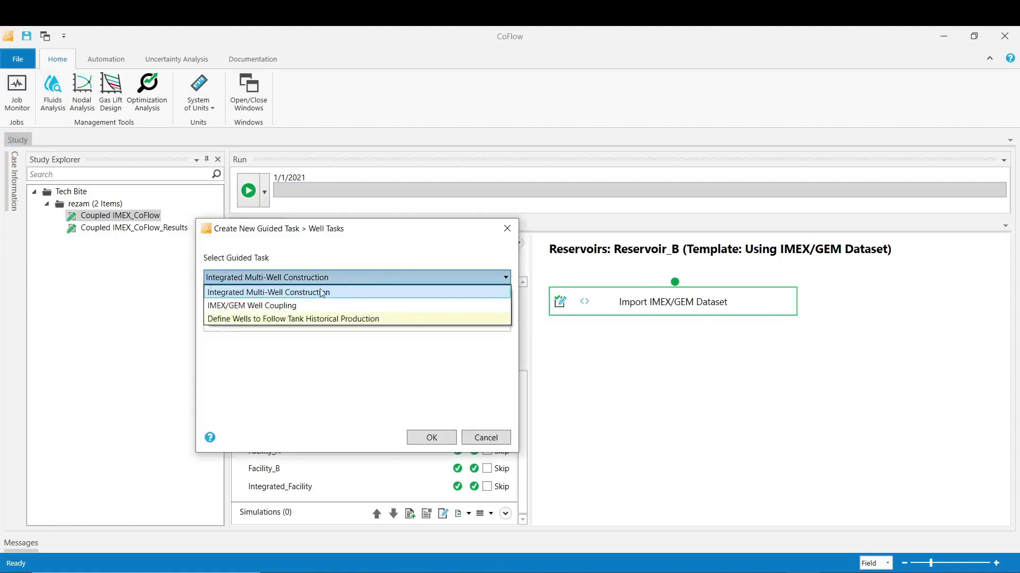
{"action": "left_click", "coordinate": [276, 306]}
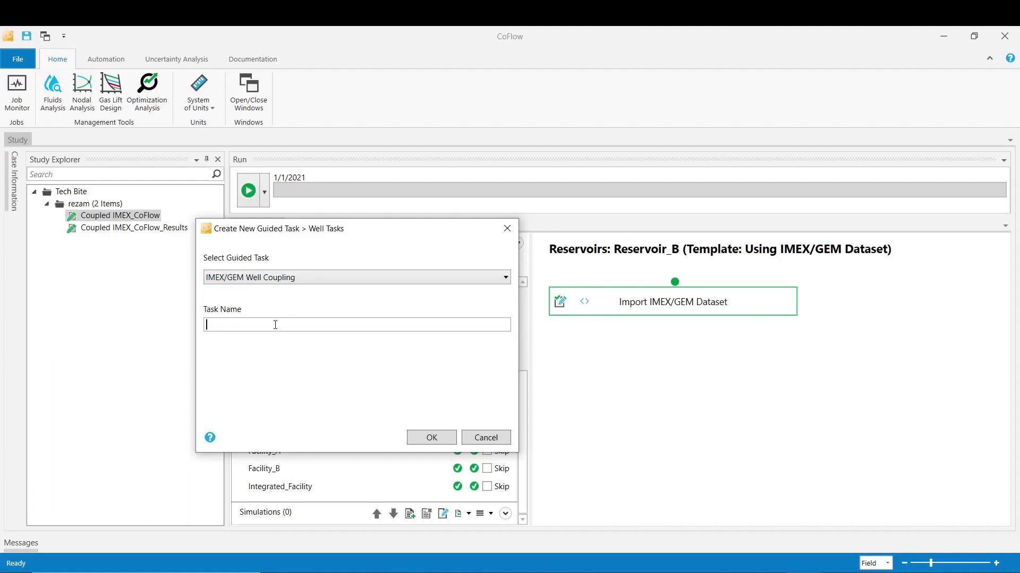
{"action": "type", "text": "Well Coupling"}
{"action": "left_click", "coordinate": [432, 437]}
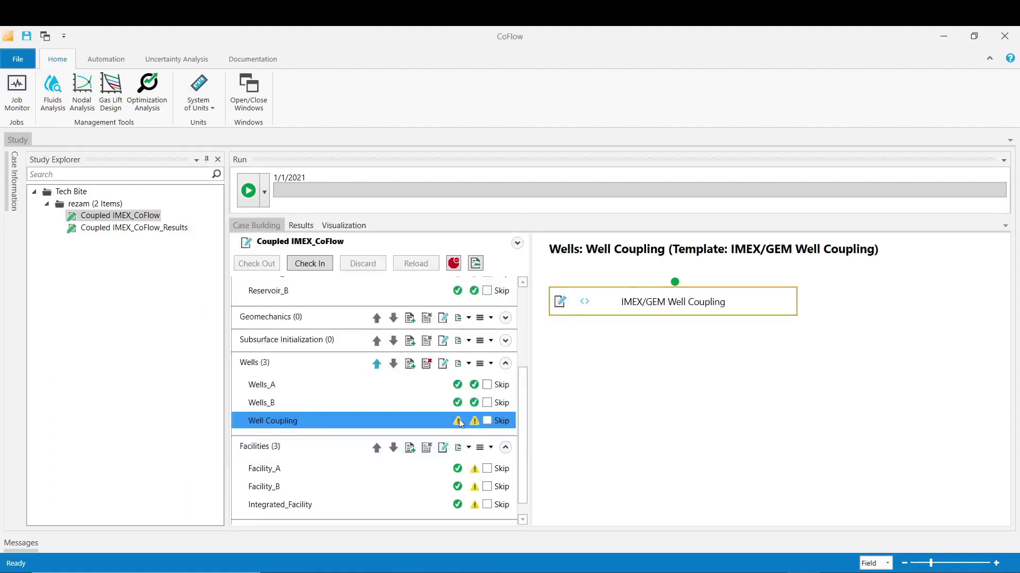
Step: Auto-pair all 12 CoFlow wells with their IMEX/GEM wells, confirm, and run the case
{"action": "left_click", "coordinate": [561, 303]}
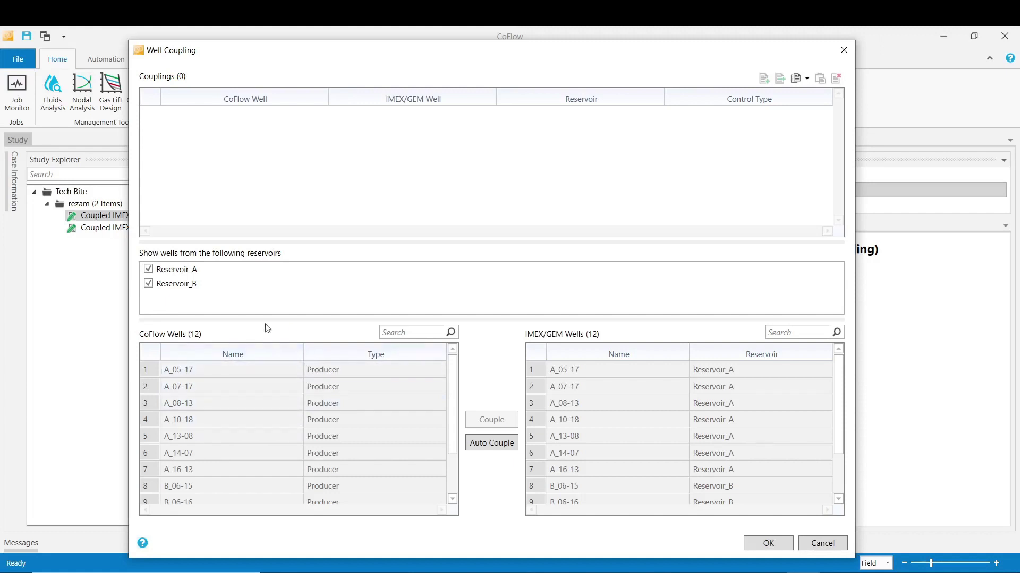
{"action": "left_click", "coordinate": [489, 450]}
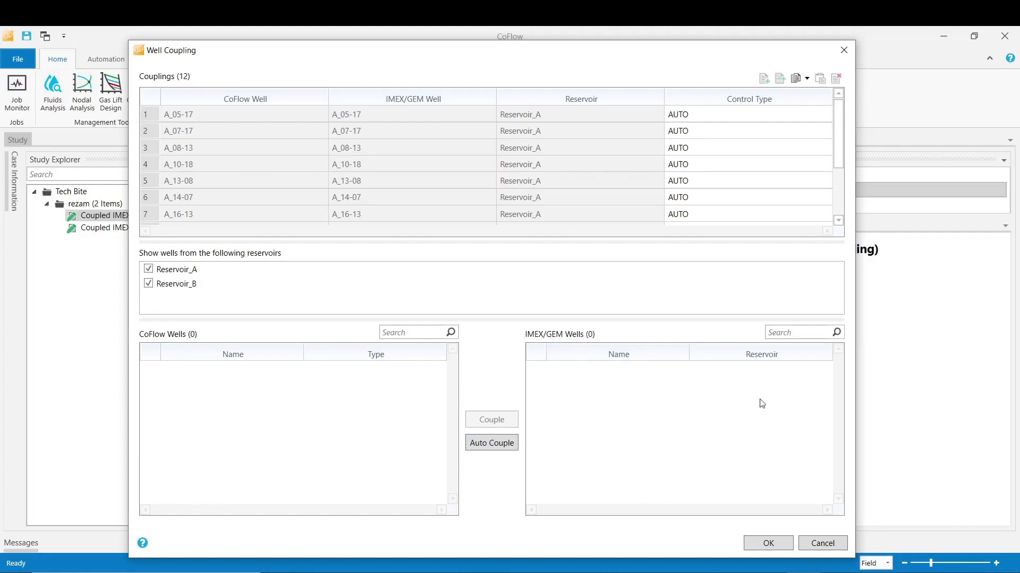
{"action": "left_click", "coordinate": [768, 543]}
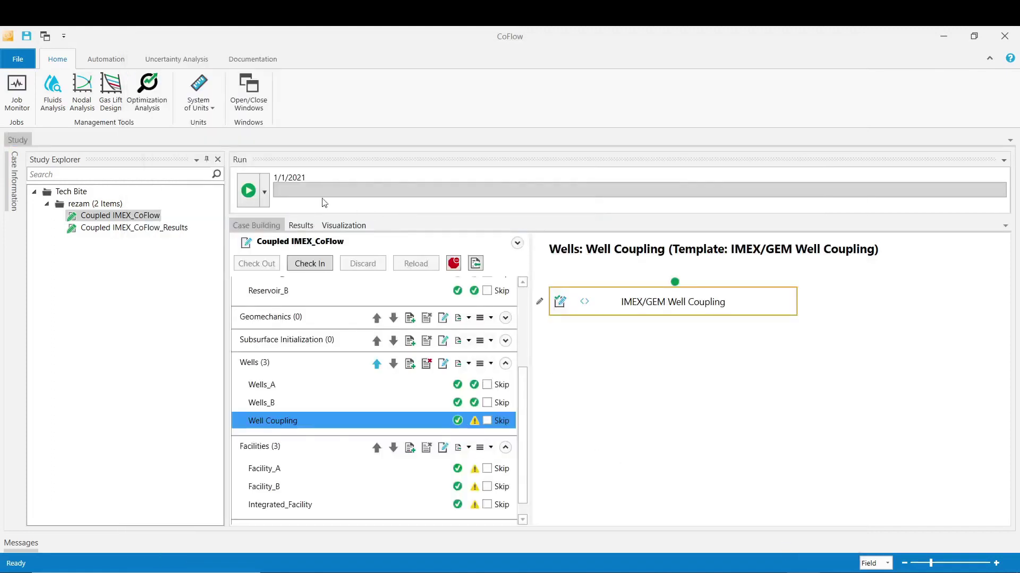
{"action": "left_click", "coordinate": [250, 194]}
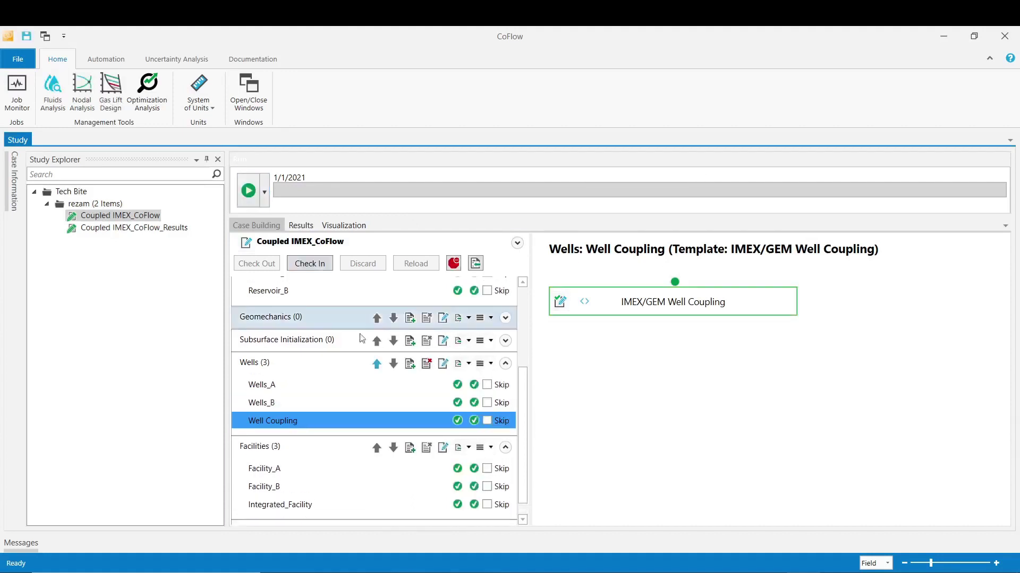
{"action": "scroll", "coordinate": [524, 458], "scroll_direction": "down", "scroll_amount": 1}
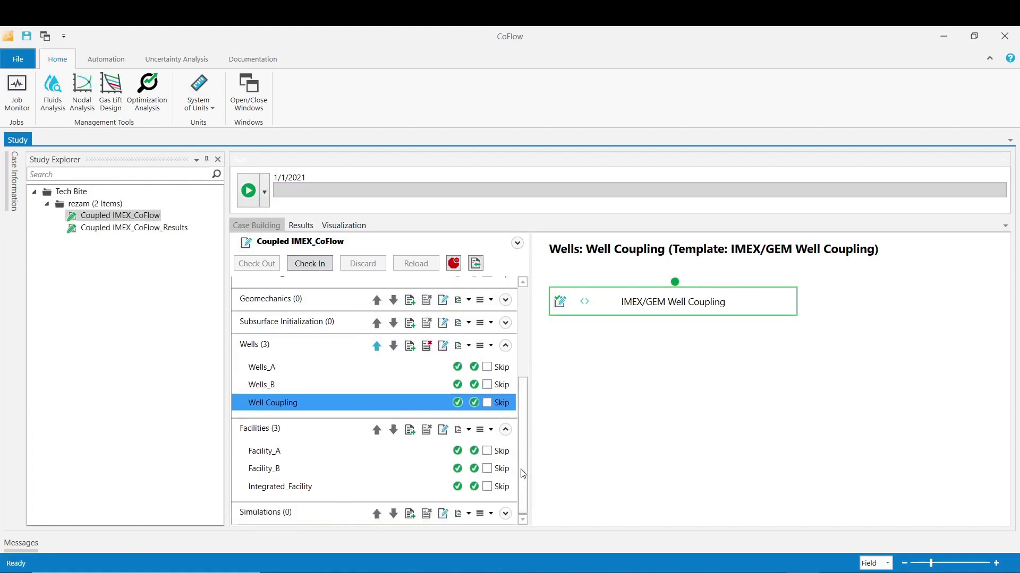
Step: Switch Integrated_Facility's Create Production Facility stage to the Mixture fluid model and re-validate the case
{"action": "left_click", "coordinate": [308, 487]}
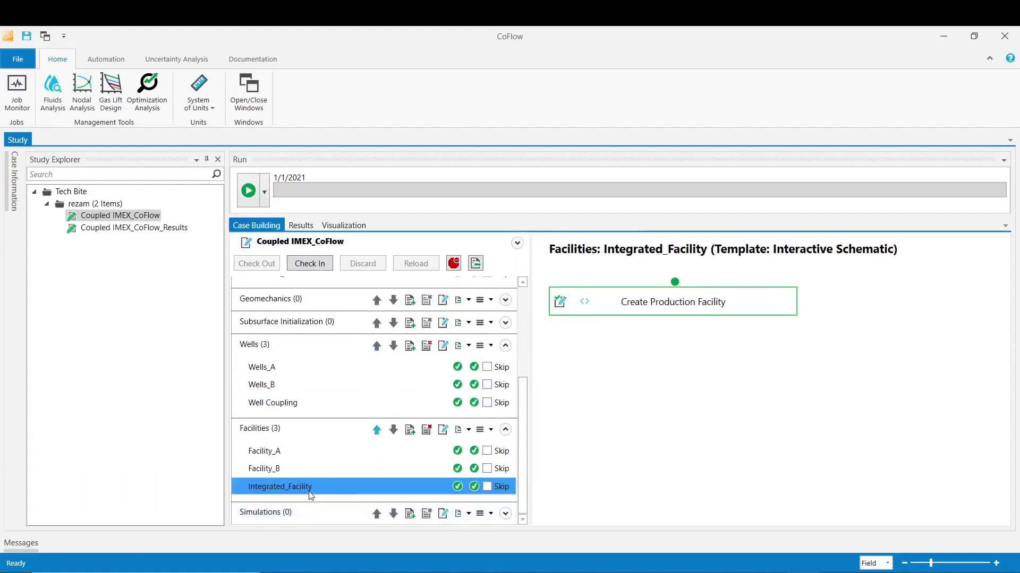
{"action": "left_click", "coordinate": [561, 308]}
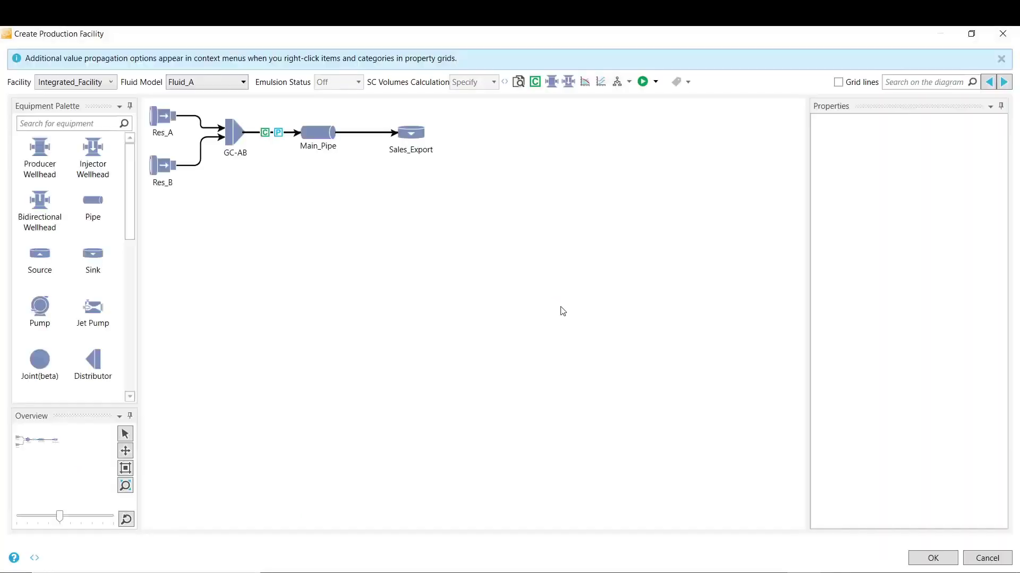
{"action": "left_click", "coordinate": [237, 85]}
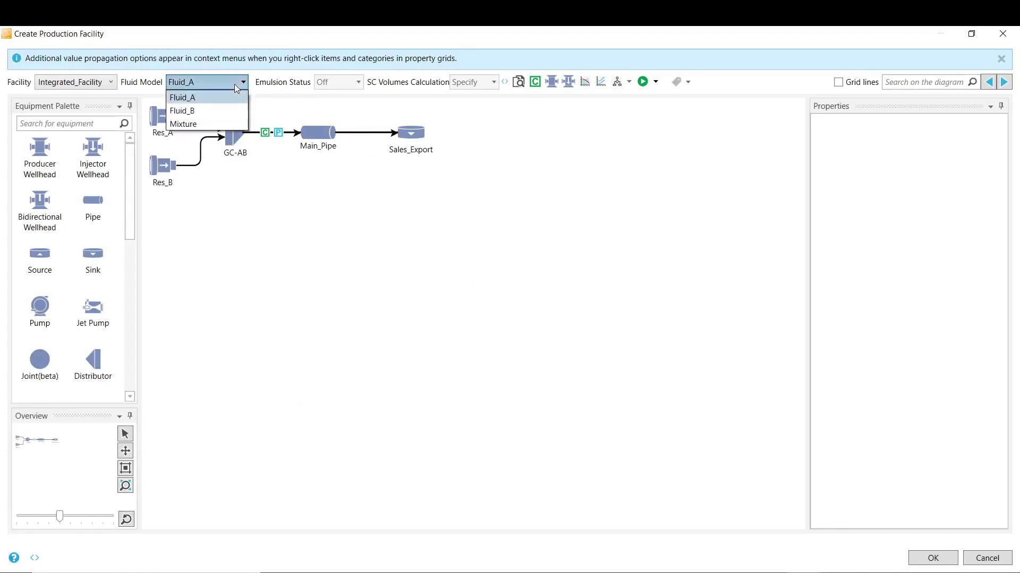
{"action": "left_click", "coordinate": [181, 125]}
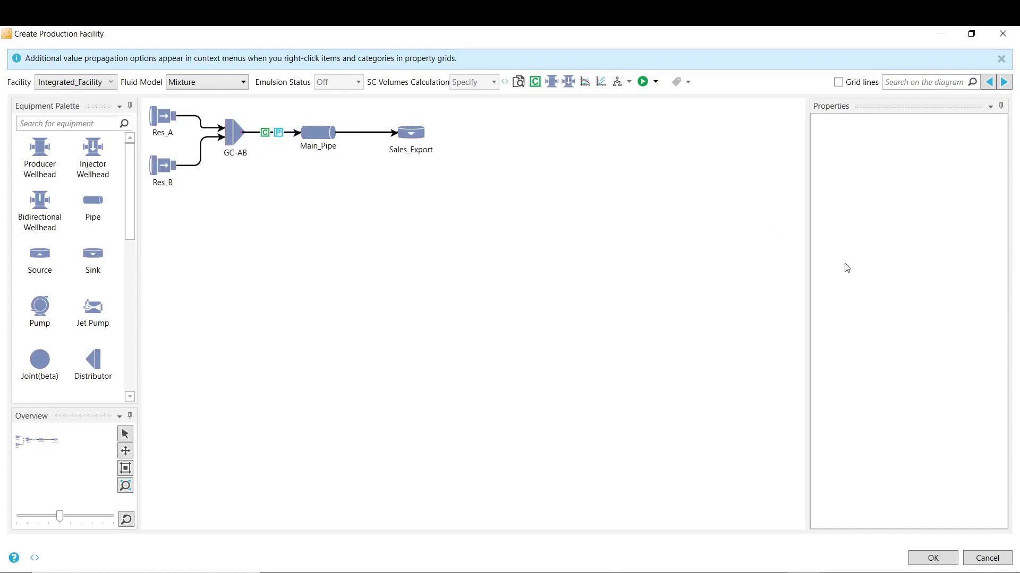
{"action": "left_click", "coordinate": [932, 558]}
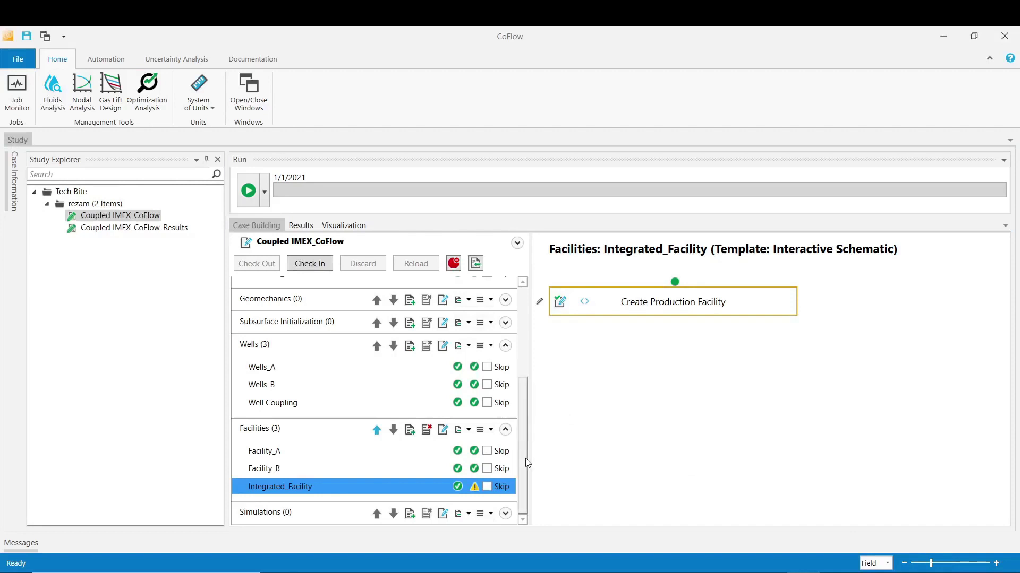
{"action": "left_click", "coordinate": [248, 190]}
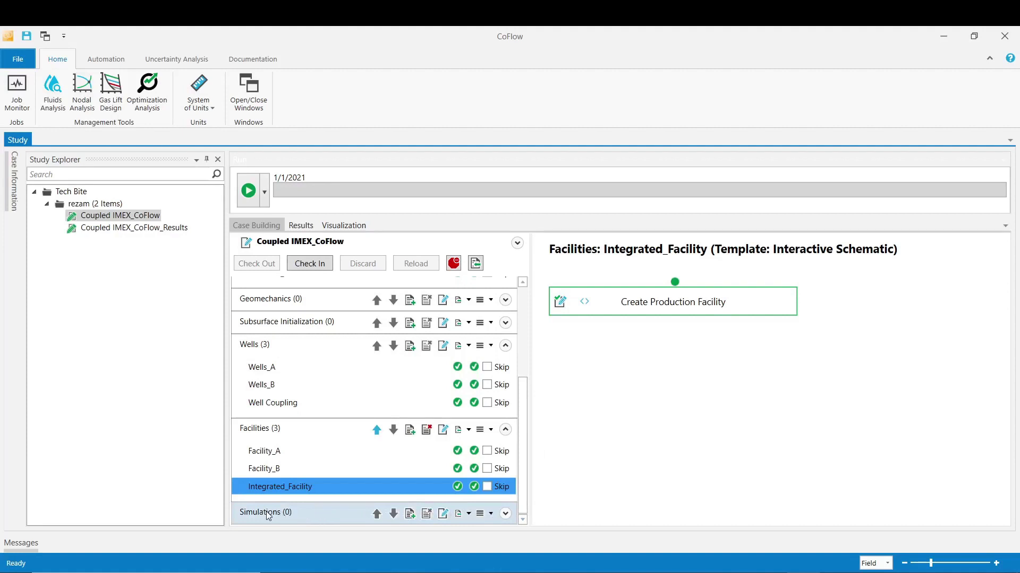
Step: Add a new task named 'Simulation' on the Standard PSD template under Simulations
{"action": "left_click", "coordinate": [409, 514]}
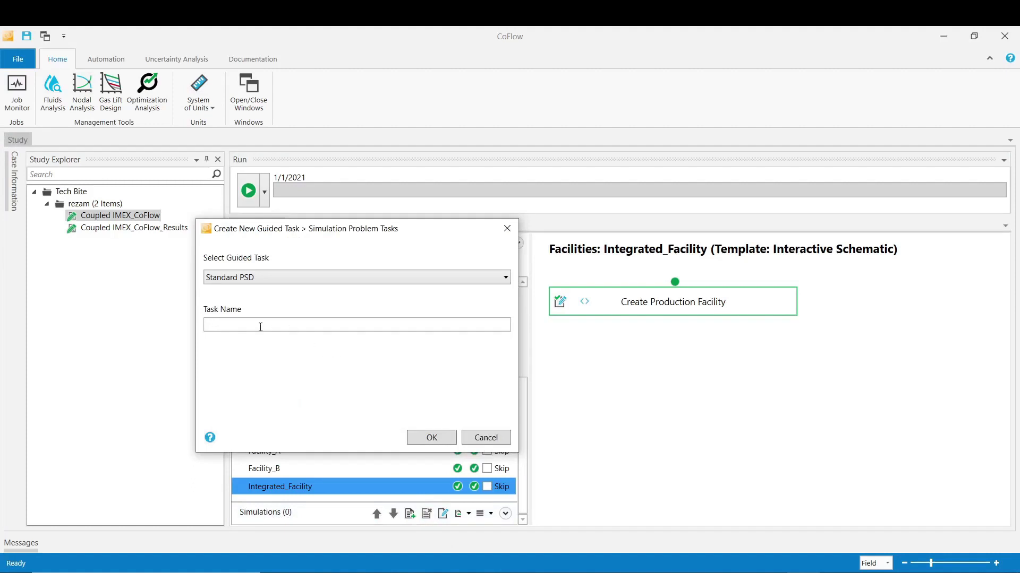
{"action": "type", "text": "Simulation"}
{"action": "left_click", "coordinate": [446, 442]}
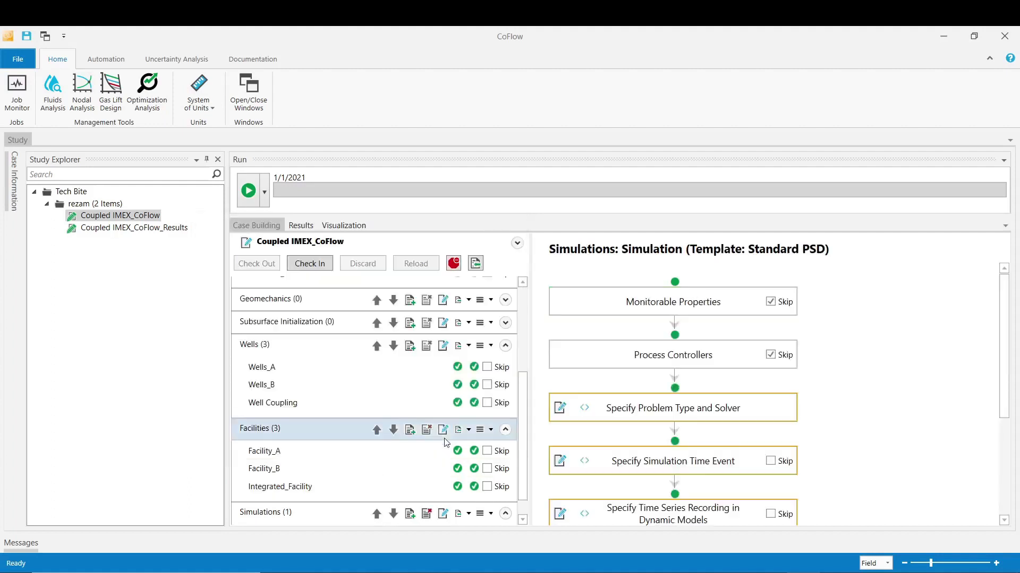
{"action": "scroll", "coordinate": [876, 378], "scroll_direction": "down", "scroll_amount": 1}
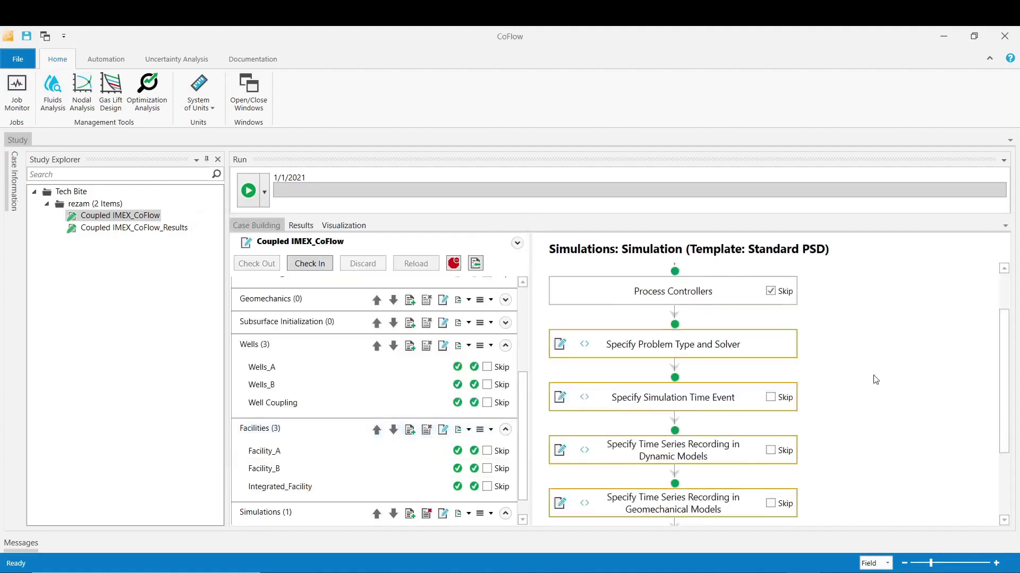
{"action": "mouse_move", "coordinate": [681, 348]}
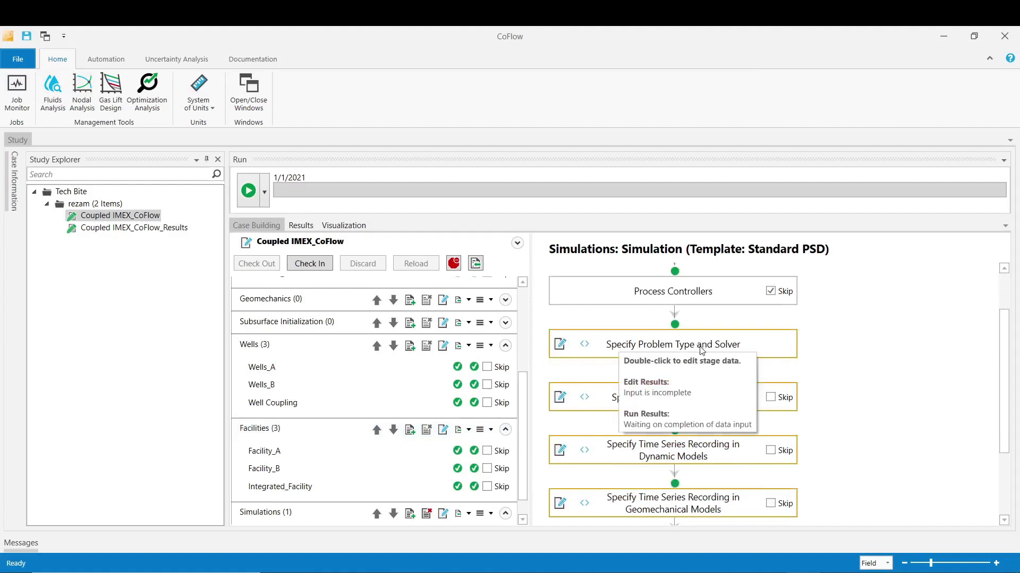
Step: Change the Simulation's problem type to Timestepping problem
{"action": "left_click", "coordinate": [560, 344]}
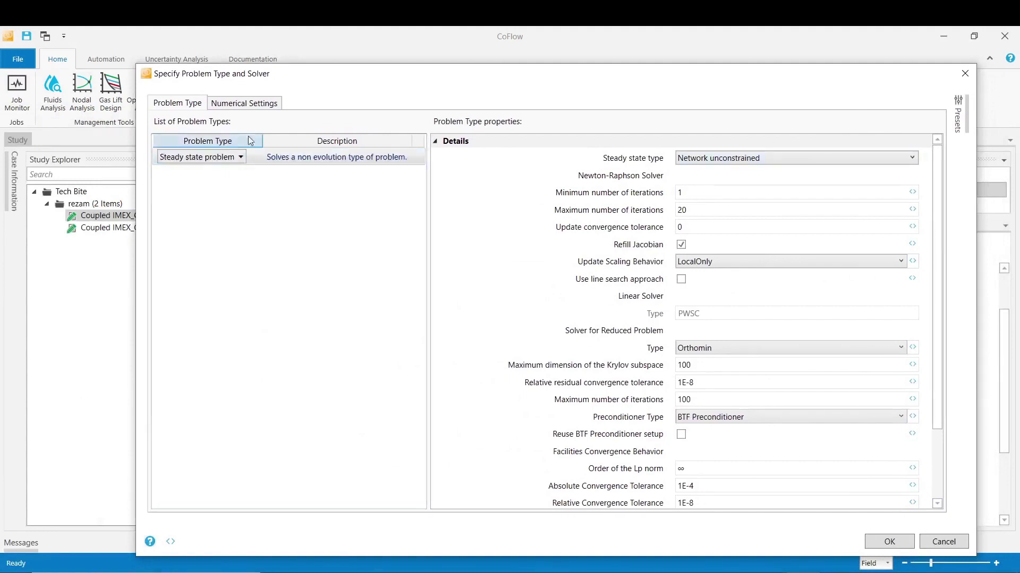
{"action": "left_click", "coordinate": [237, 160]}
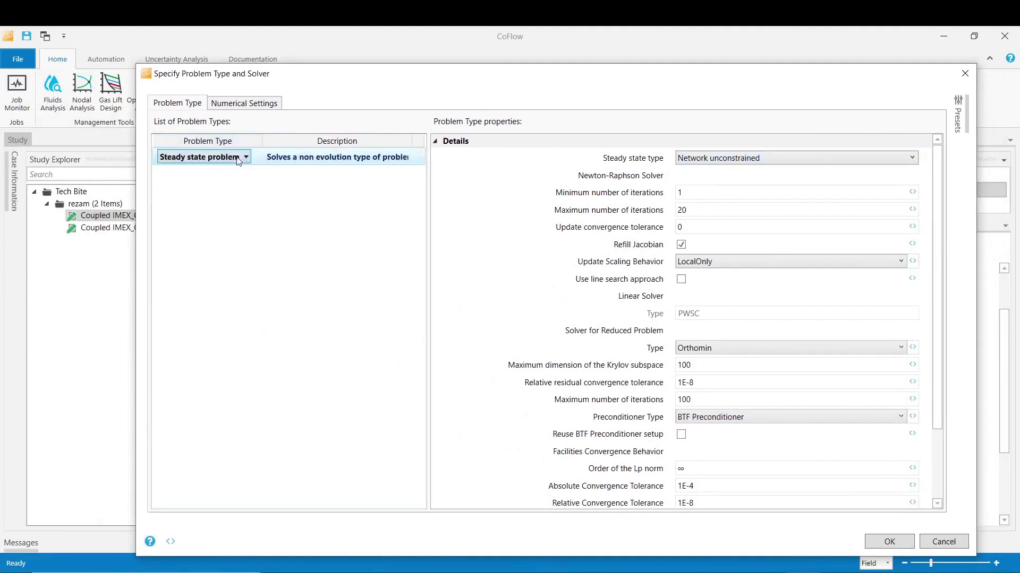
{"action": "left_click", "coordinate": [237, 159]}
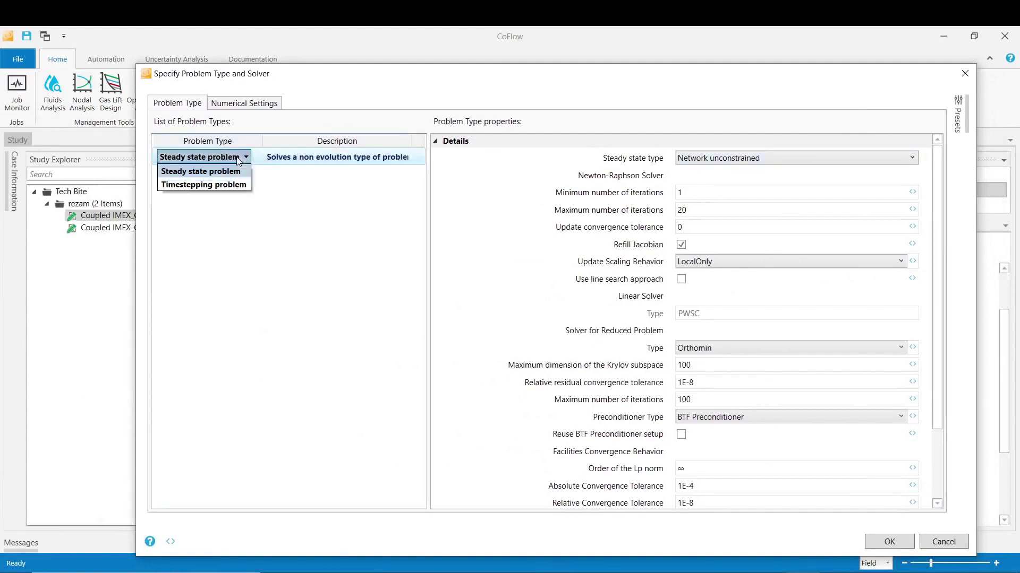
{"action": "left_click", "coordinate": [195, 189]}
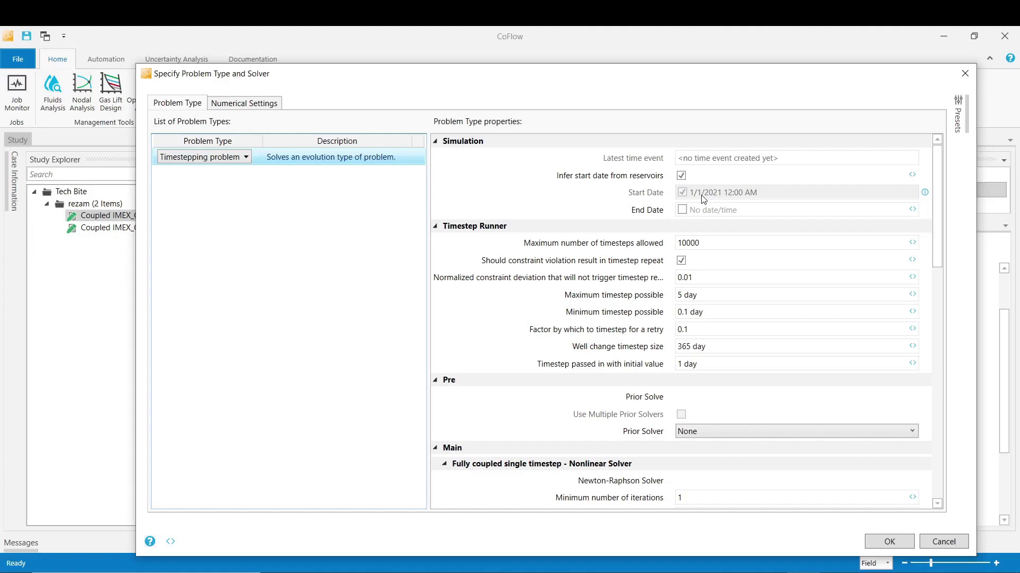
Step: Enable an end date of 1/1/2030 and set the prior solver to Network constrained
{"action": "left_click", "coordinate": [682, 210]}
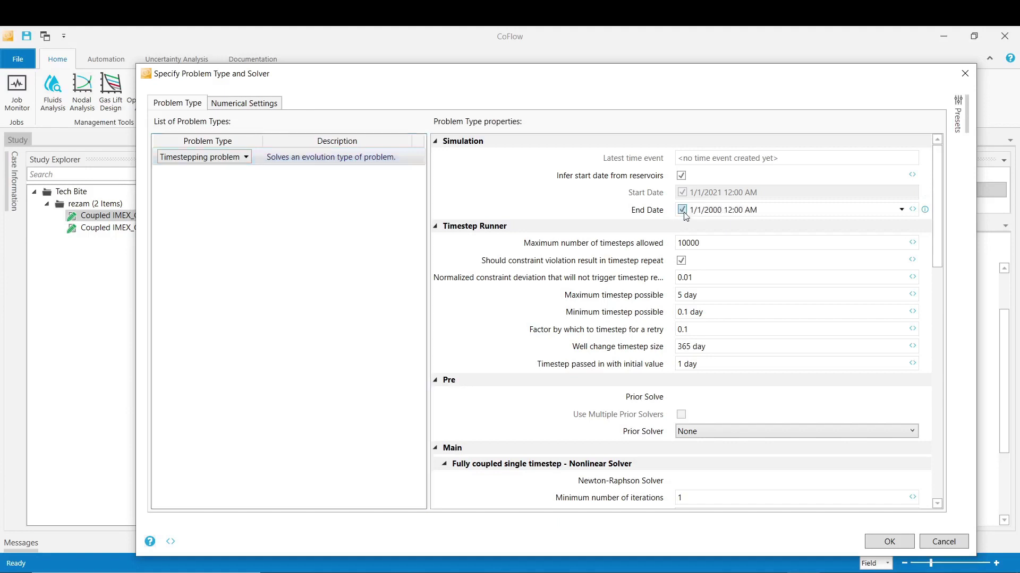
{"action": "left_click_drag", "start_coordinate": [714, 211], "coordinate": [717, 210]}
{"action": "type", "text": "3"}
{"action": "left_click", "coordinate": [863, 434]}
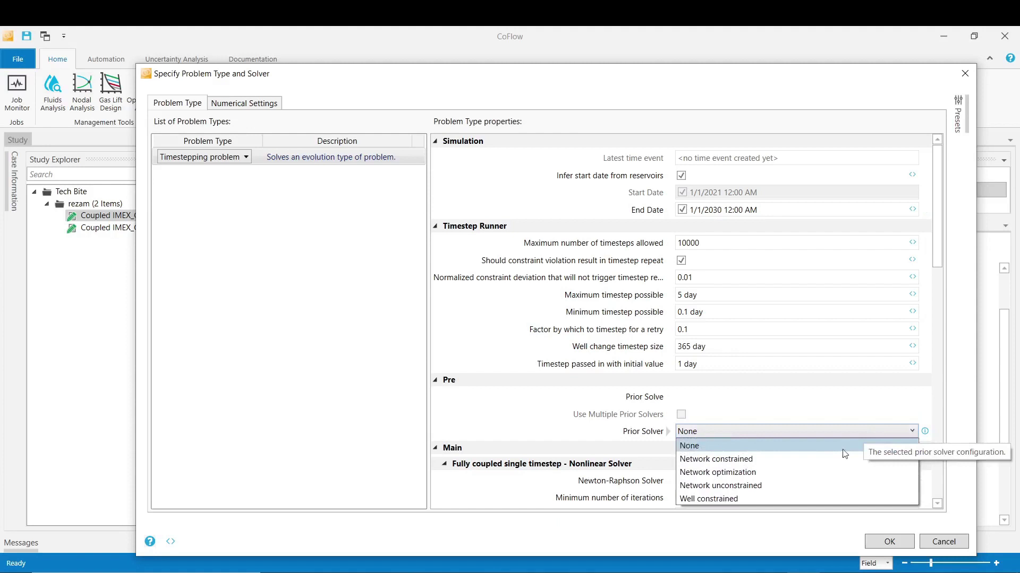
{"action": "left_click", "coordinate": [738, 466]}
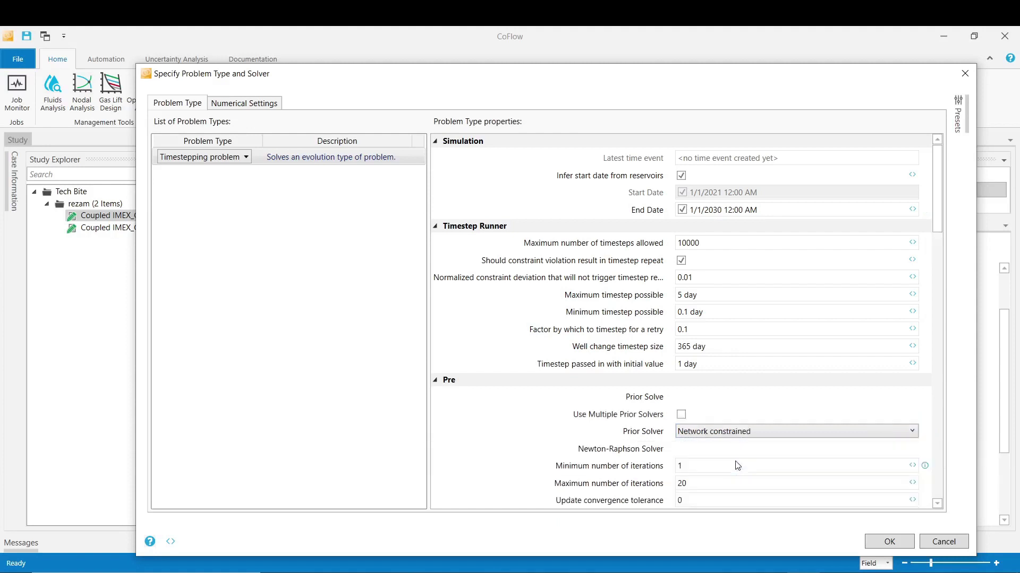
Step: In the Numerical Settings auxiliary options, choose IMEX/GEM (Explicit Coupled) coupling with Months as interval type
{"action": "left_click", "coordinate": [234, 106]}
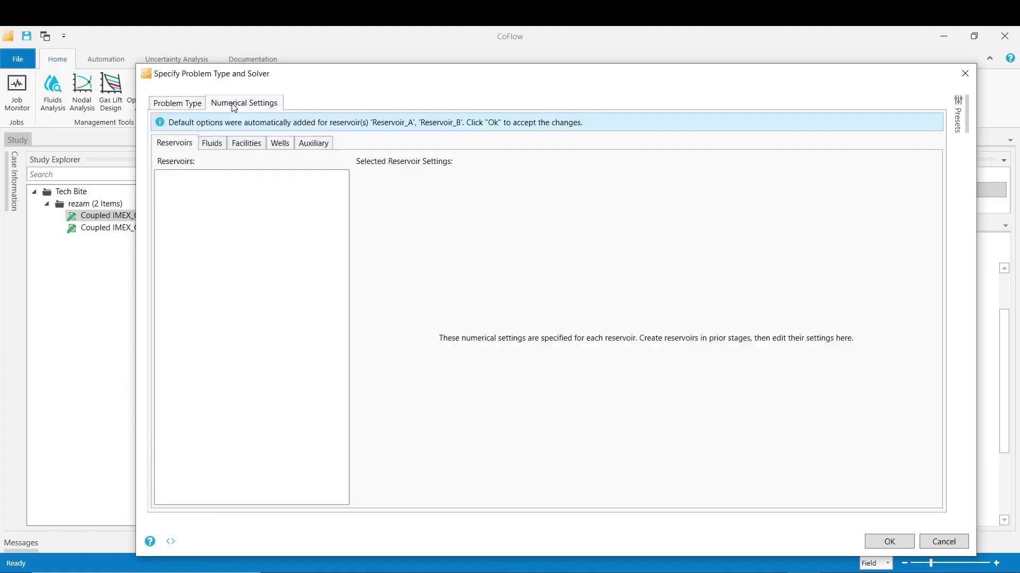
{"action": "left_click", "coordinate": [313, 146]}
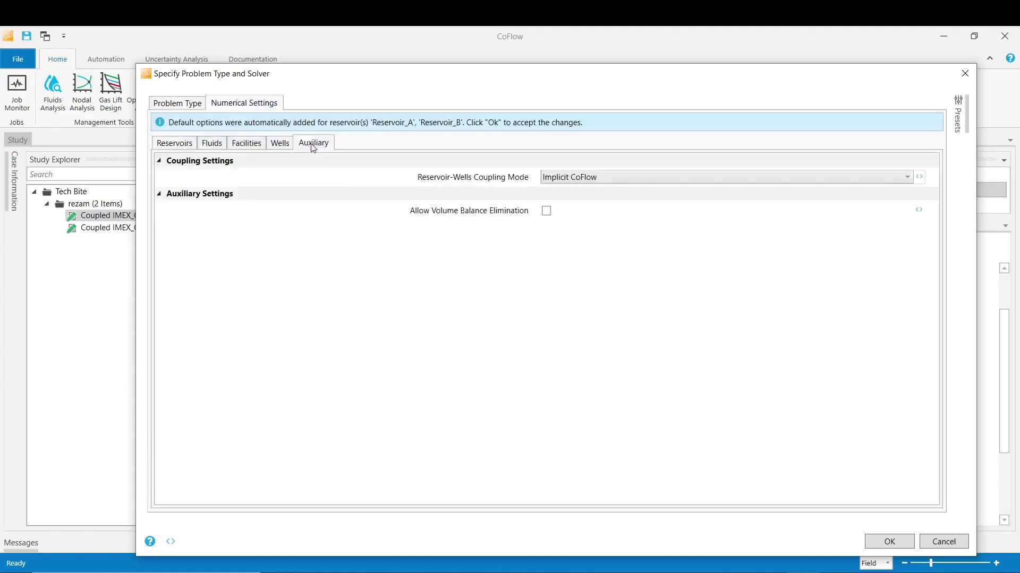
{"action": "left_click", "coordinate": [565, 181]}
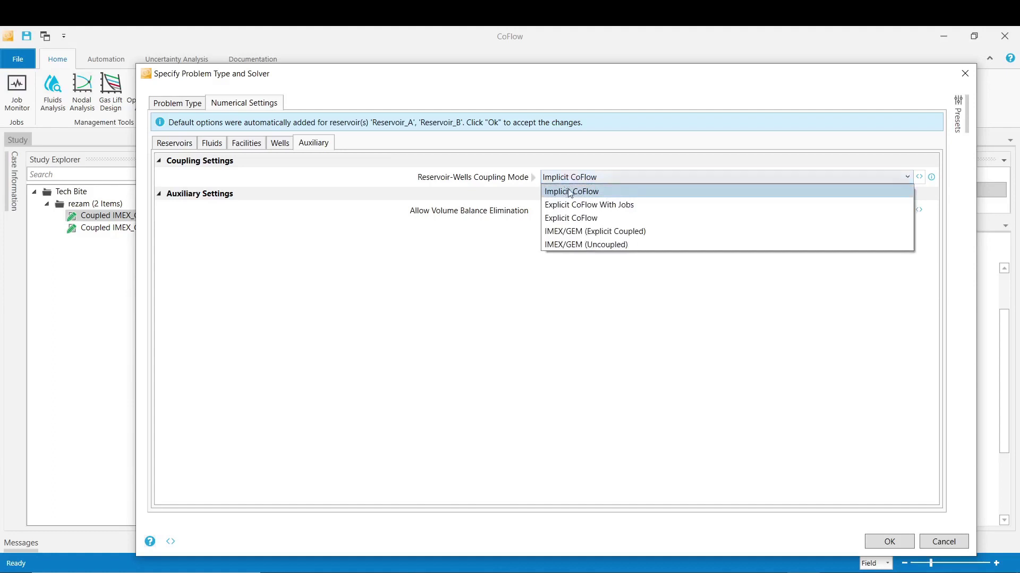
{"action": "left_click", "coordinate": [565, 232]}
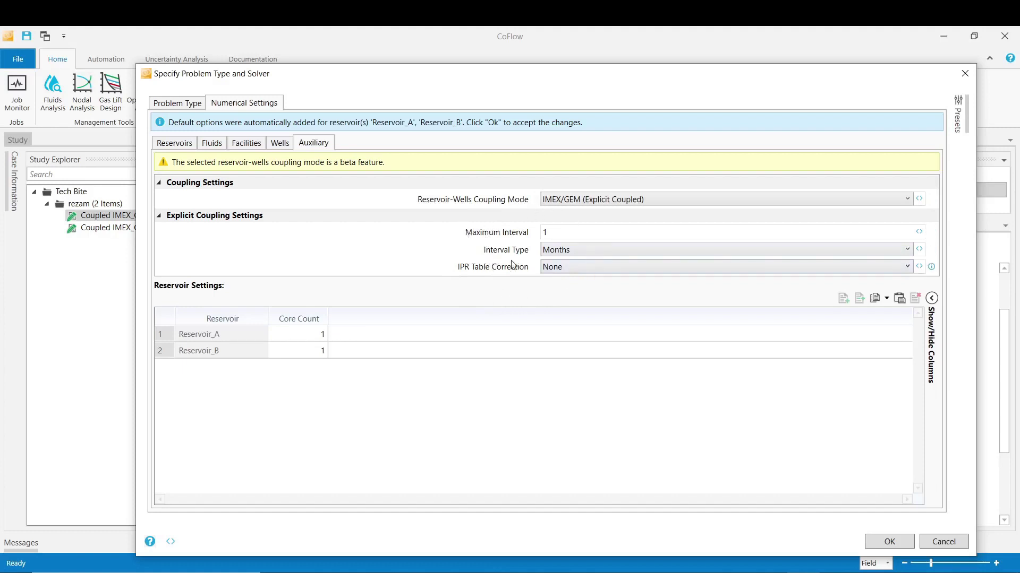
{"action": "left_click", "coordinate": [569, 250]}
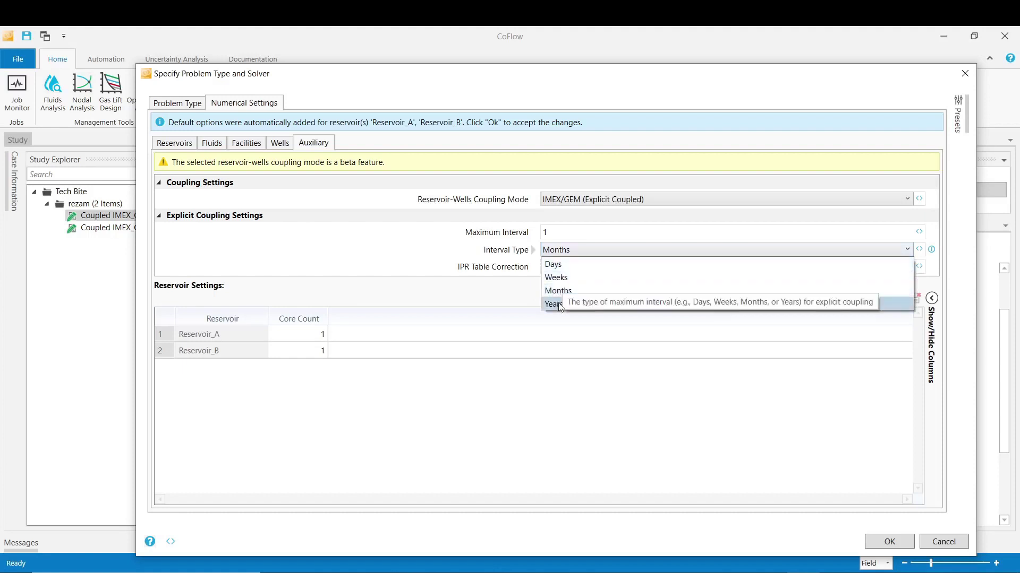
{"action": "left_click", "coordinate": [430, 251]}
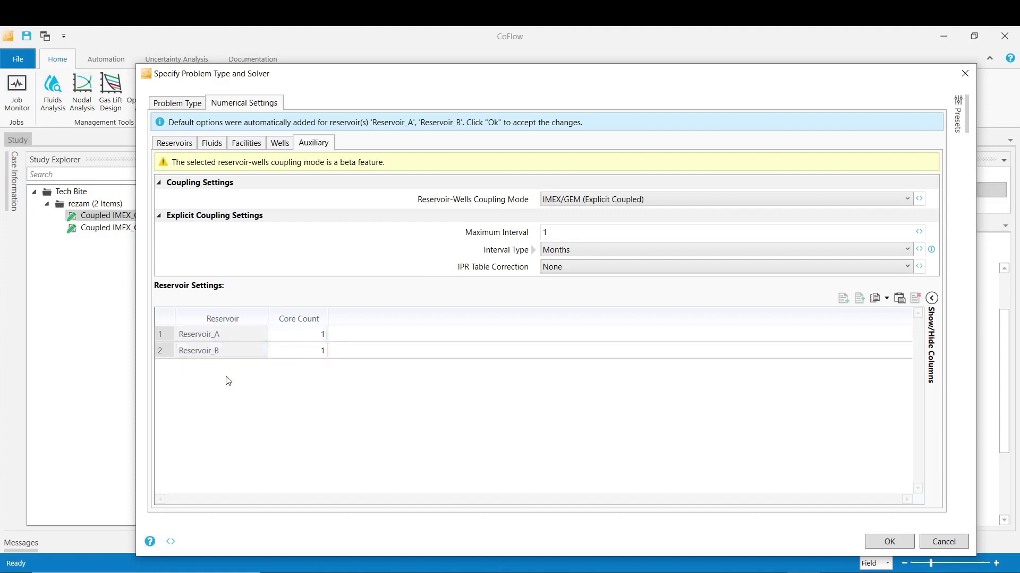
Step: Accept the solver settings and run validation, confirming the 1/1/2021 to 1/1/2030 timeline
{"action": "left_click", "coordinate": [885, 541]}
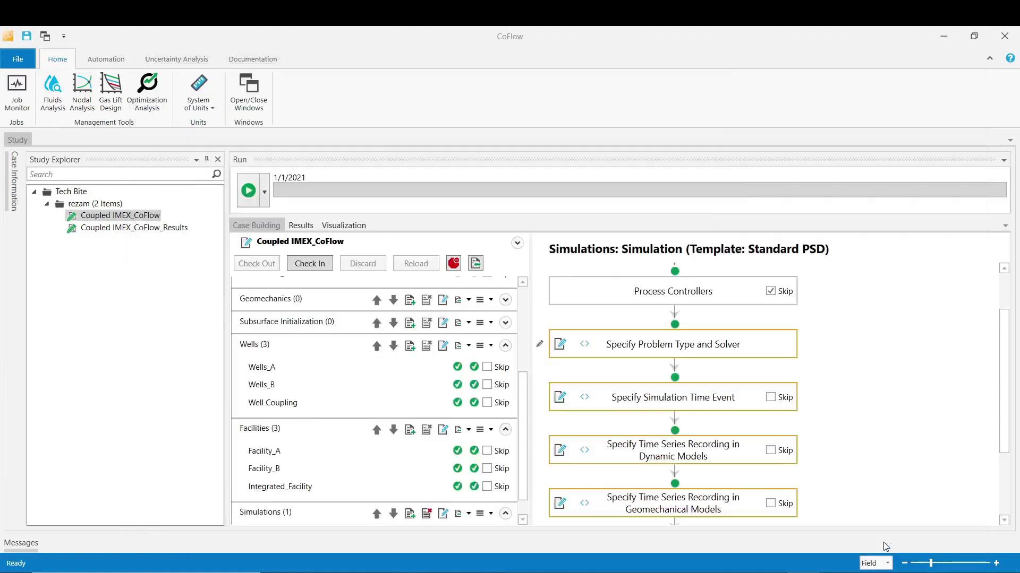
{"action": "left_click", "coordinate": [250, 192]}
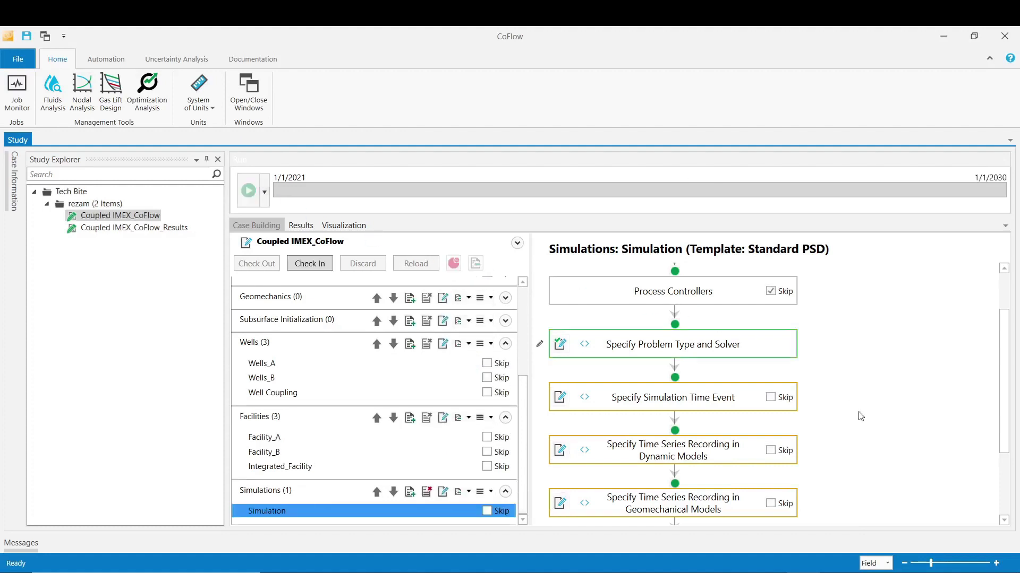
{"action": "scroll", "coordinate": [860, 417], "scroll_direction": "down", "scroll_amount": 2}
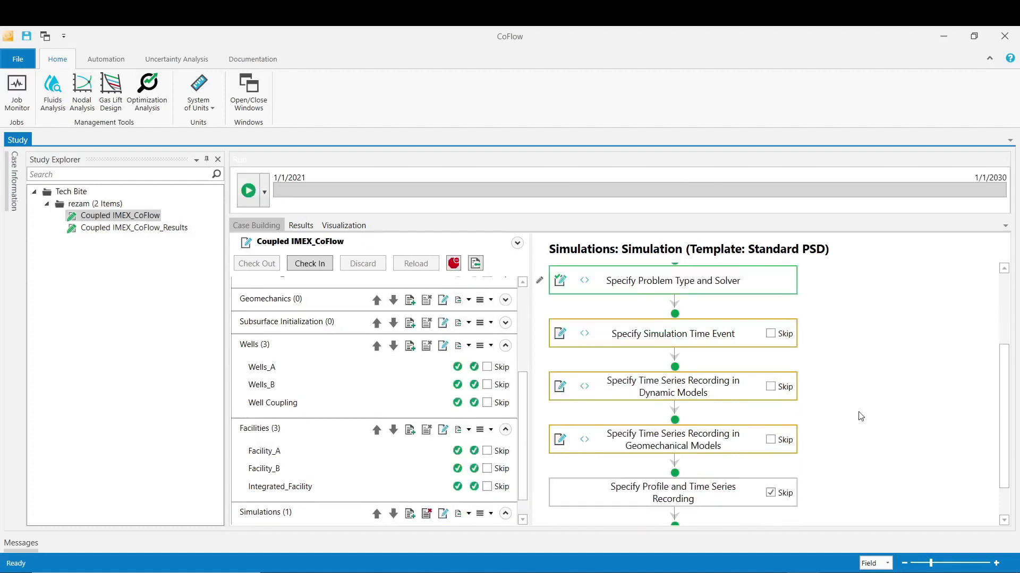